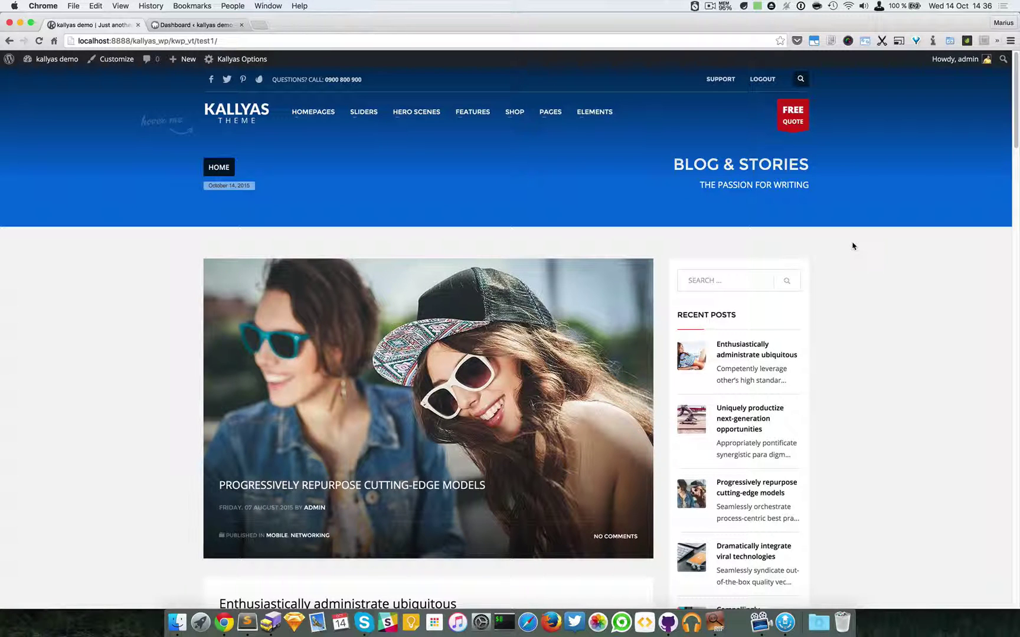
- Open the Event Countdown demo page from the Hero Scenes menu and focus its email field
{"action": "mouse_move", "coordinate": [410, 114]}
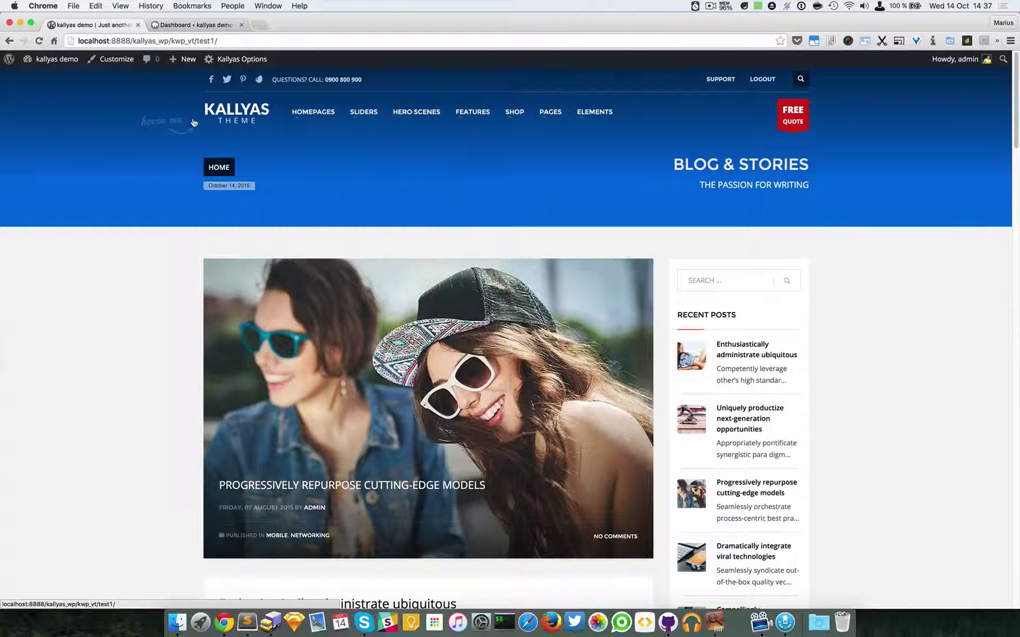
{"action": "mouse_move", "coordinate": [164, 122]}
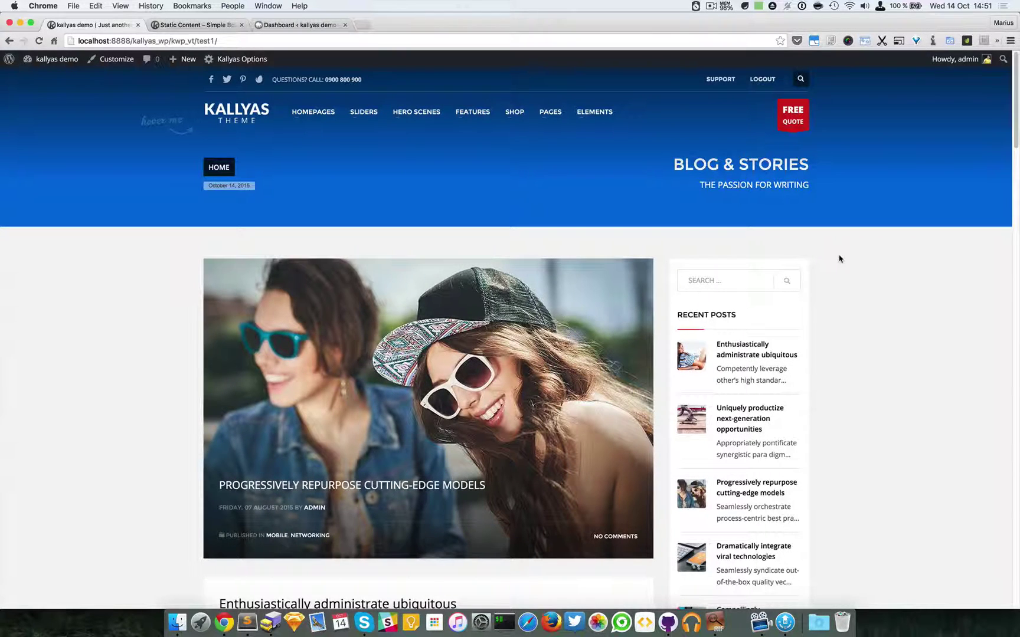
{"action": "mouse_move", "coordinate": [407, 117]}
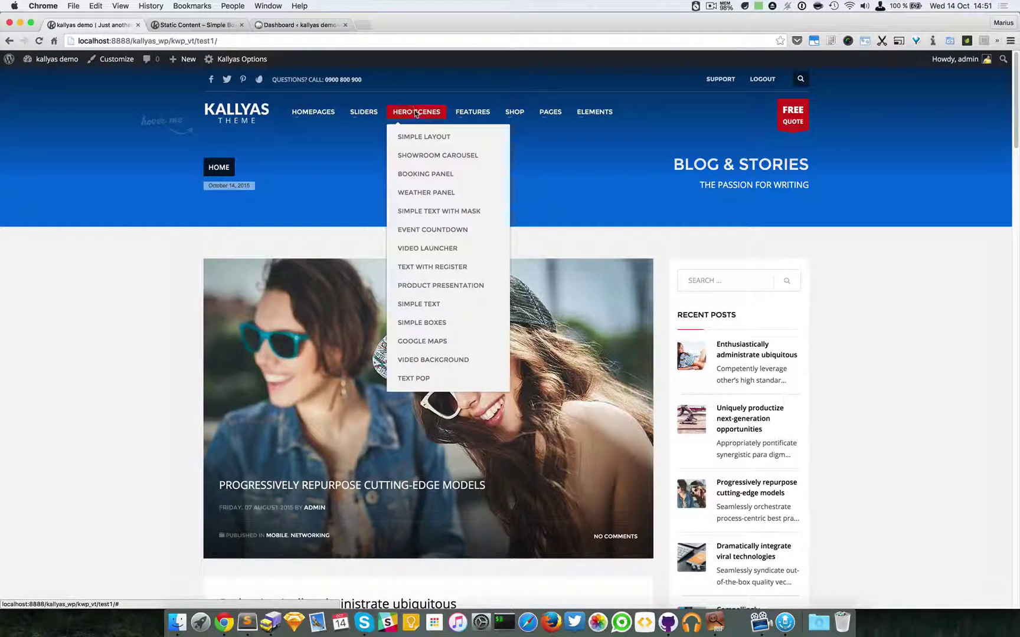
{"action": "left_click", "coordinate": [460, 233]}
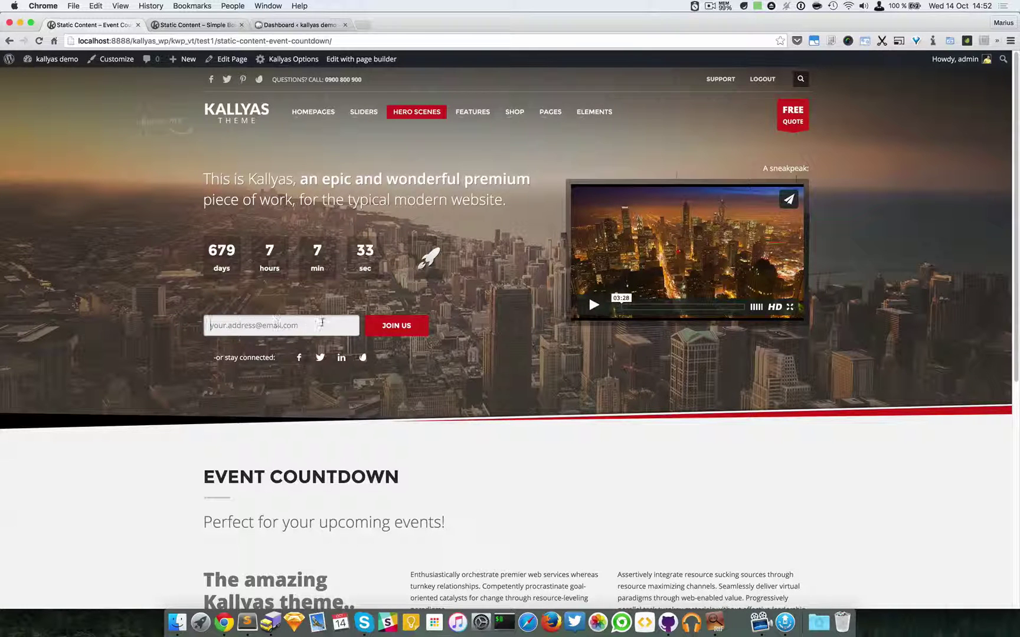
{"action": "left_click", "coordinate": [296, 331]}
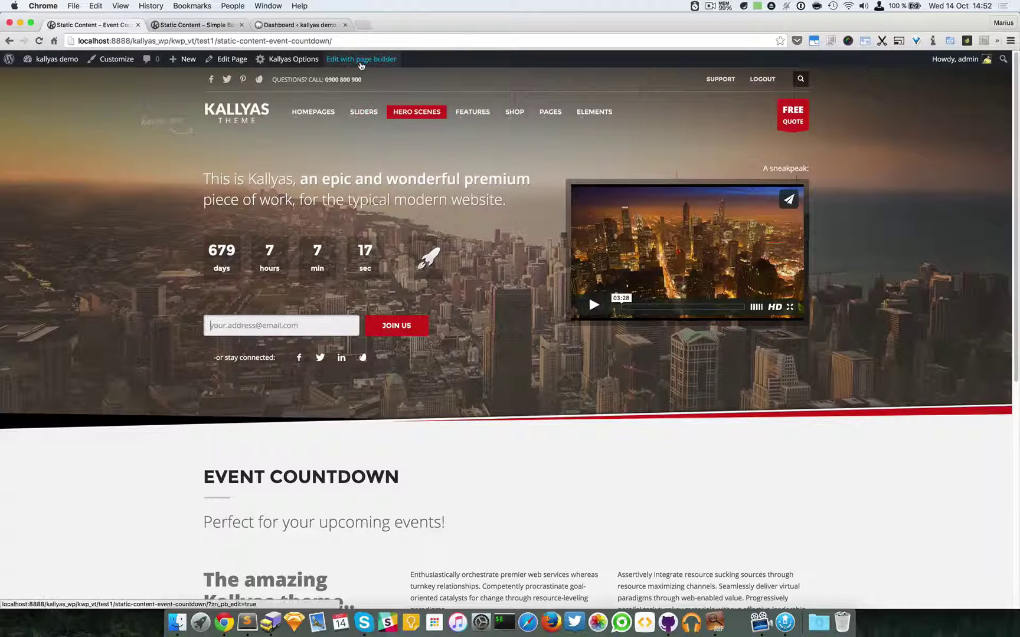
- Load the Event Countdown page in the page builder and hide the site header
{"action": "left_click", "coordinate": [348, 65]}
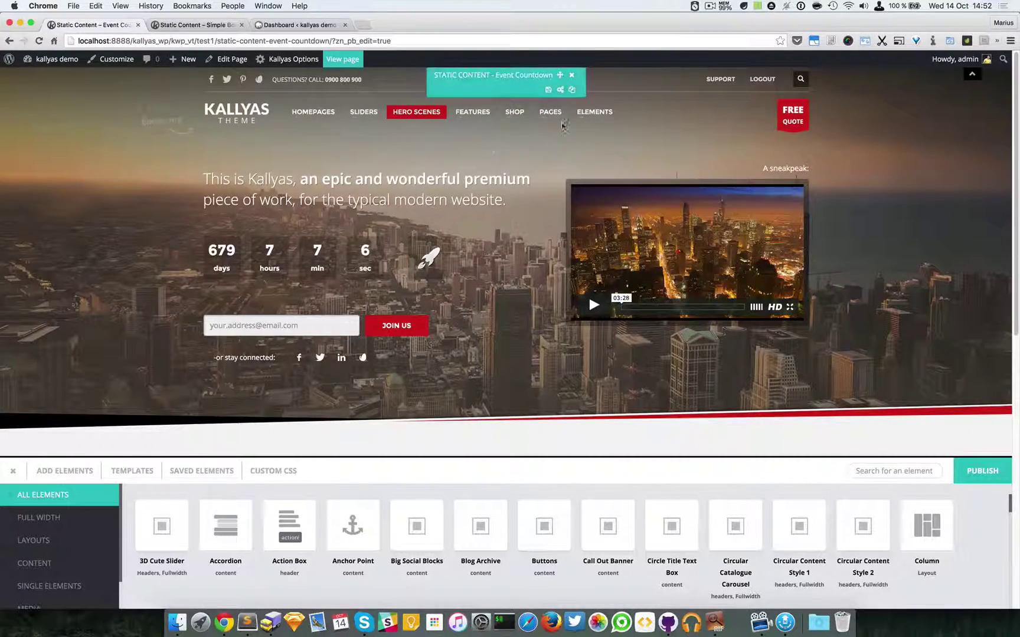
{"action": "left_click", "coordinate": [973, 82]}
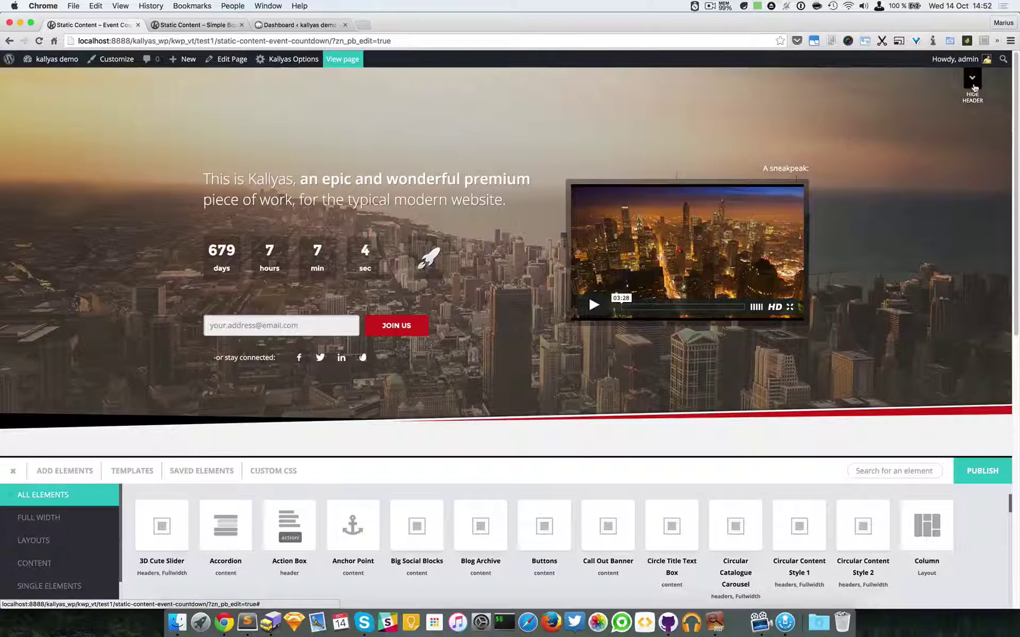
{"action": "mouse_move", "coordinate": [562, 92]}
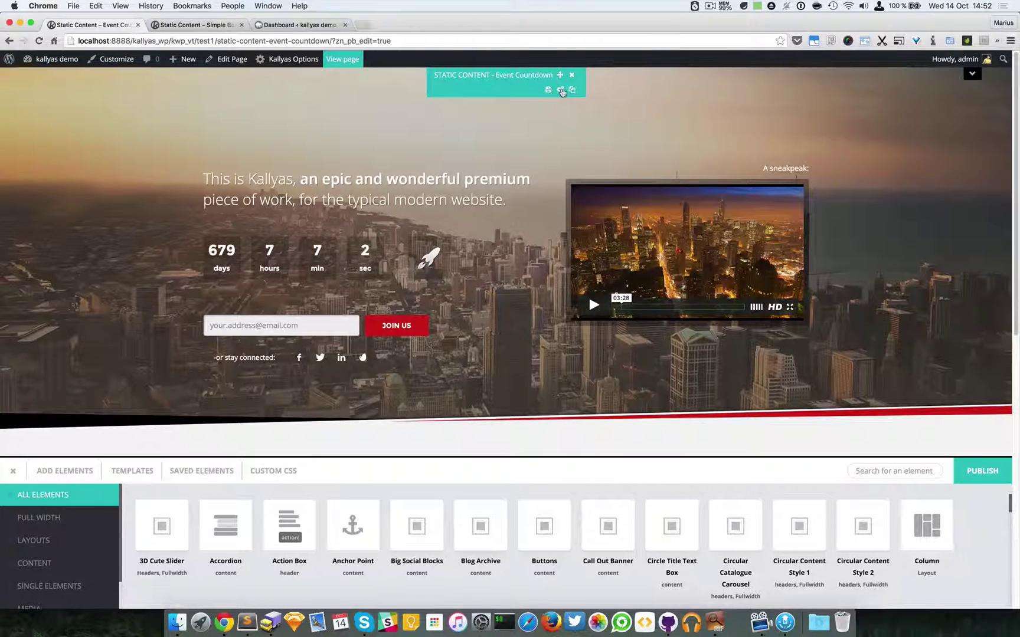
- Enter 700 as the Event Countdown hero's Element Height and apply the options
{"action": "left_click", "coordinate": [561, 92]}
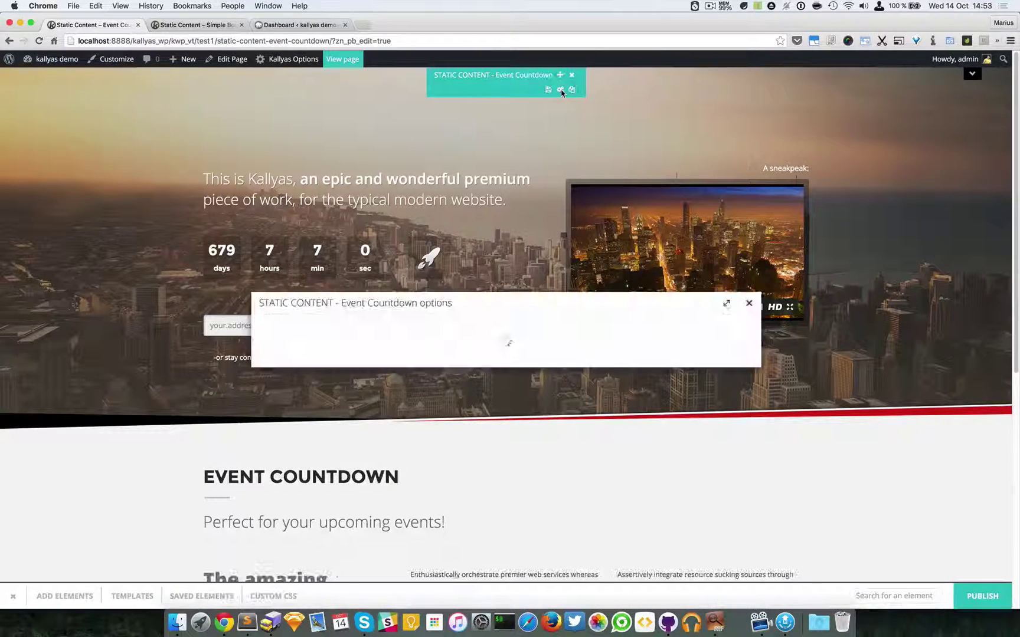
{"action": "left_click_drag", "start_coordinate": [501, 217], "coordinate": [689, 351]}
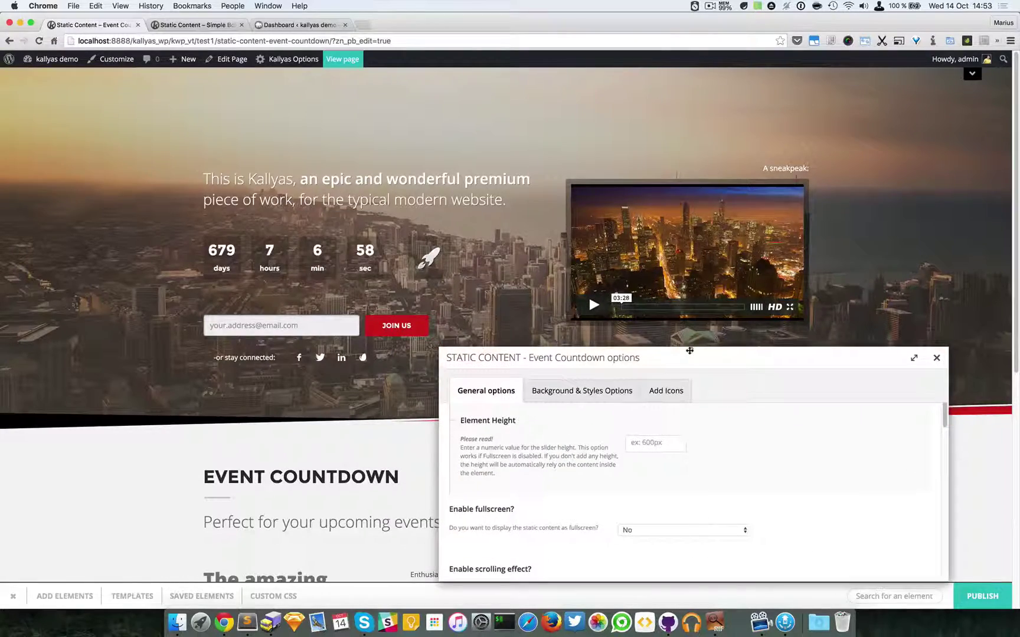
{"action": "scroll", "coordinate": [378, 270], "scroll_direction": "down", "scroll_amount": 2}
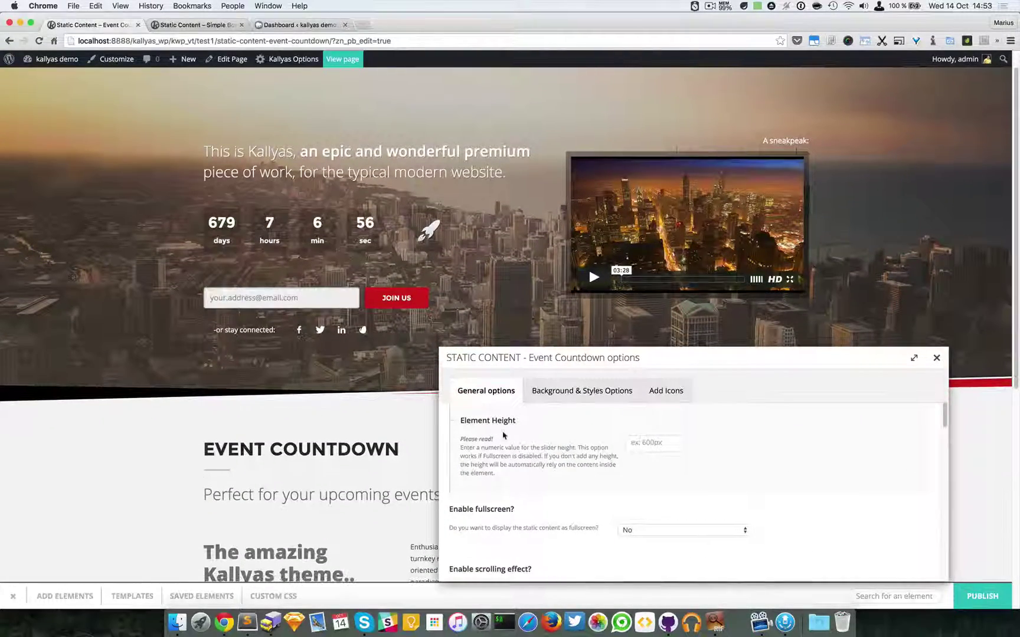
{"action": "left_click_drag", "start_coordinate": [460, 420], "coordinate": [522, 429]}
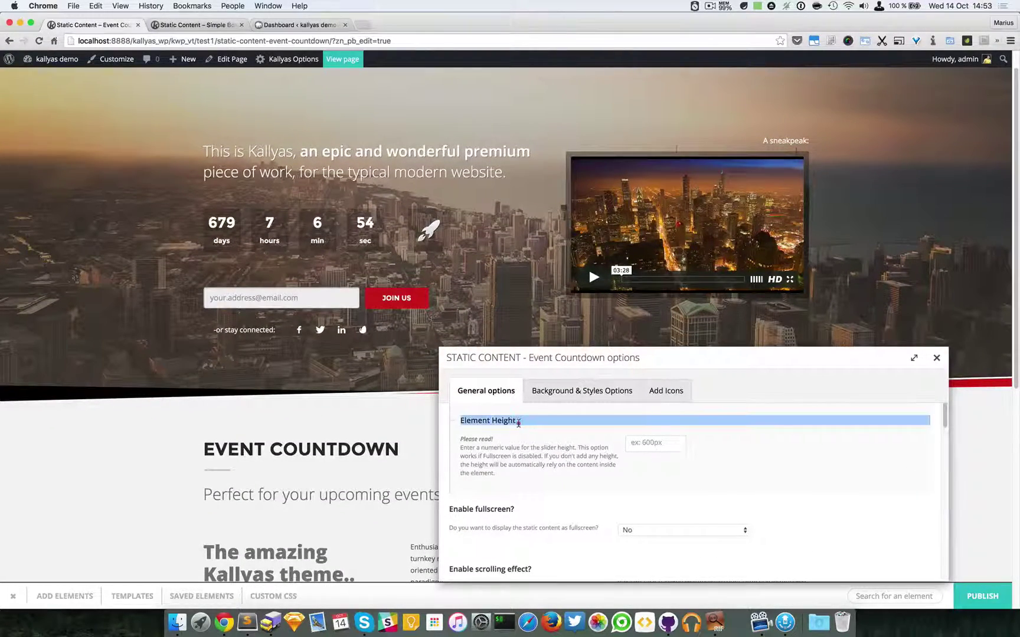
{"action": "left_click", "coordinate": [519, 422]}
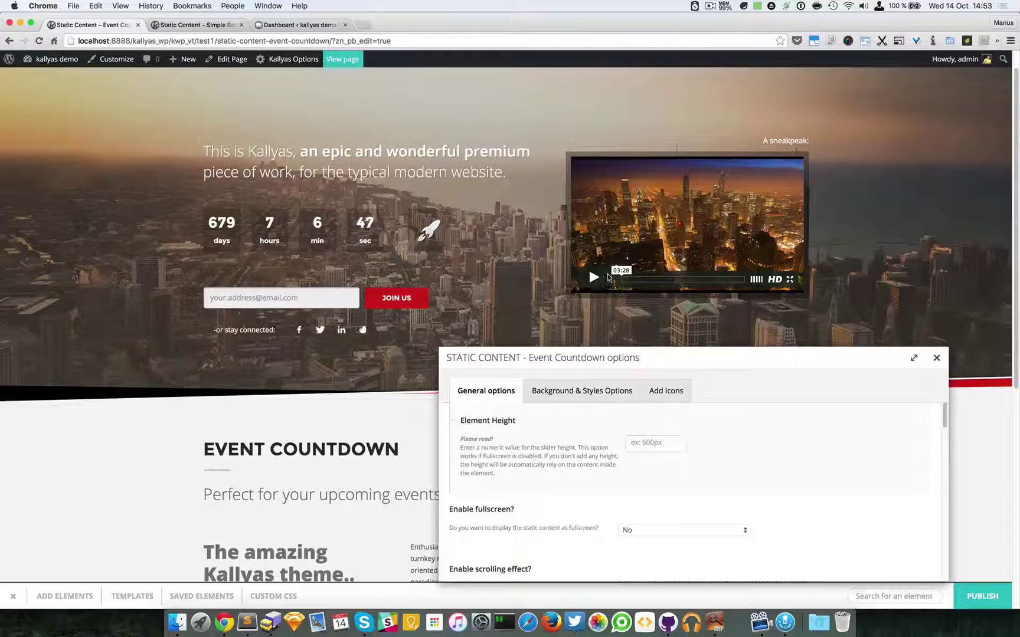
{"action": "left_click", "coordinate": [657, 448]}
{"action": "type", "text": "700"}
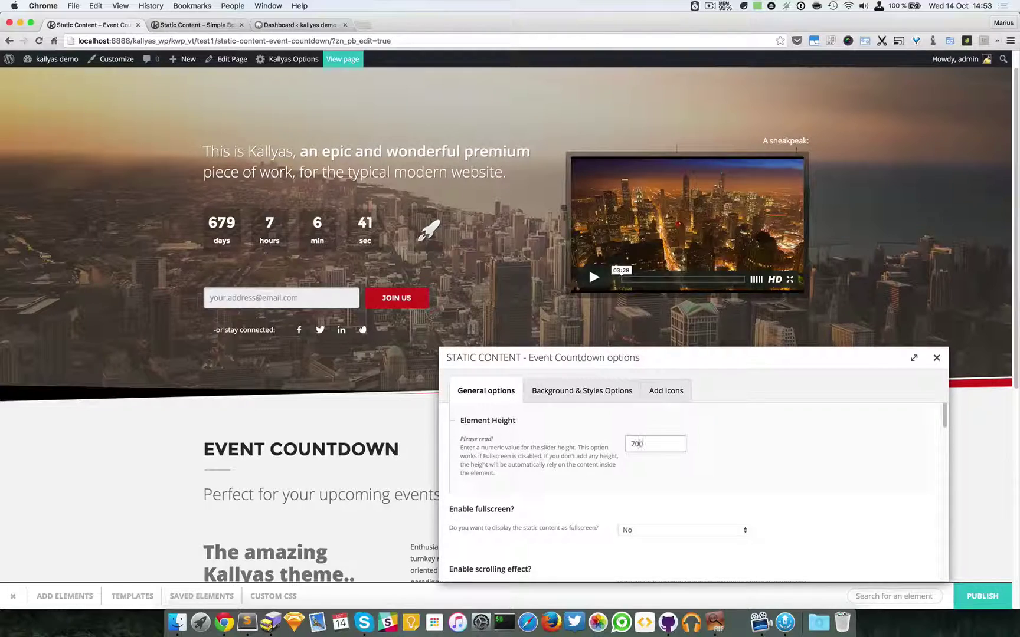
{"action": "left_click", "coordinate": [936, 359]}
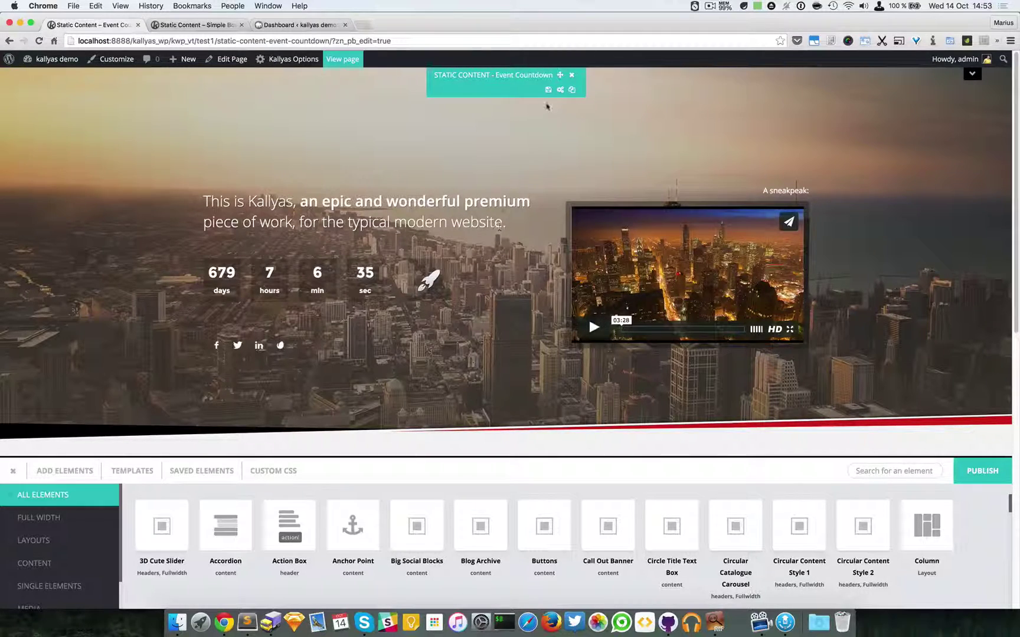
- Switch the hero's Enable fullscreen option to Yes, then back to No
{"action": "left_click", "coordinate": [560, 89]}
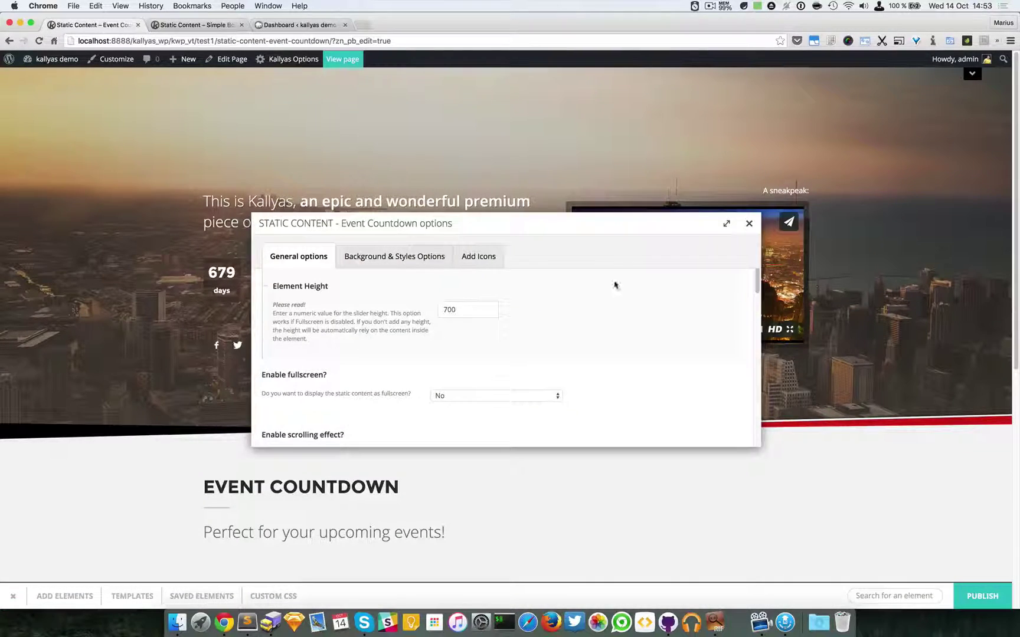
{"action": "left_click_drag", "start_coordinate": [601, 221], "coordinate": [800, 338]}
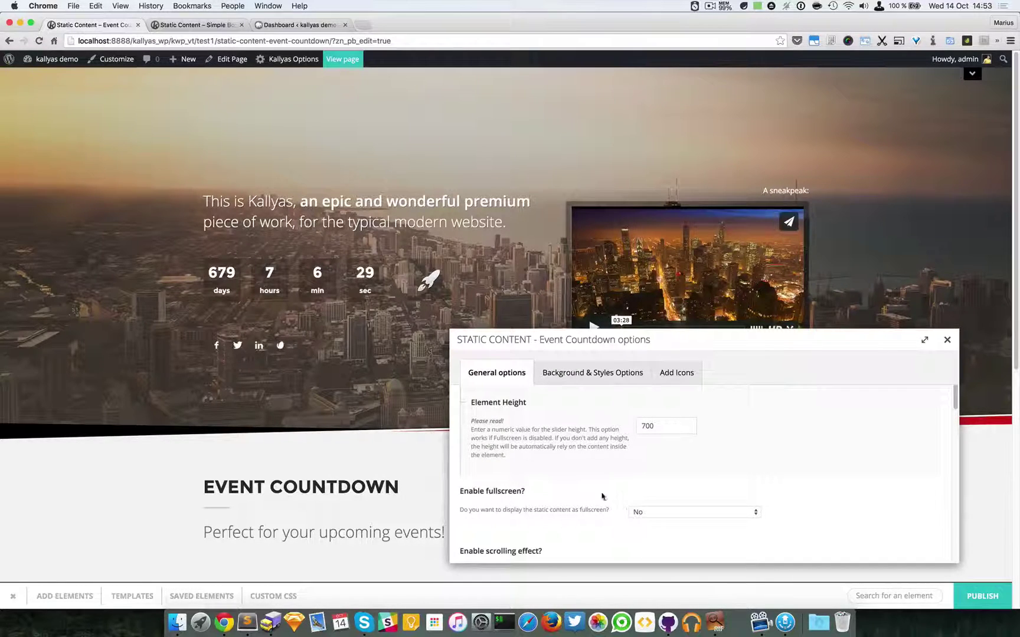
{"action": "left_click", "coordinate": [646, 511]}
{"action": "left_click", "coordinate": [648, 503]}
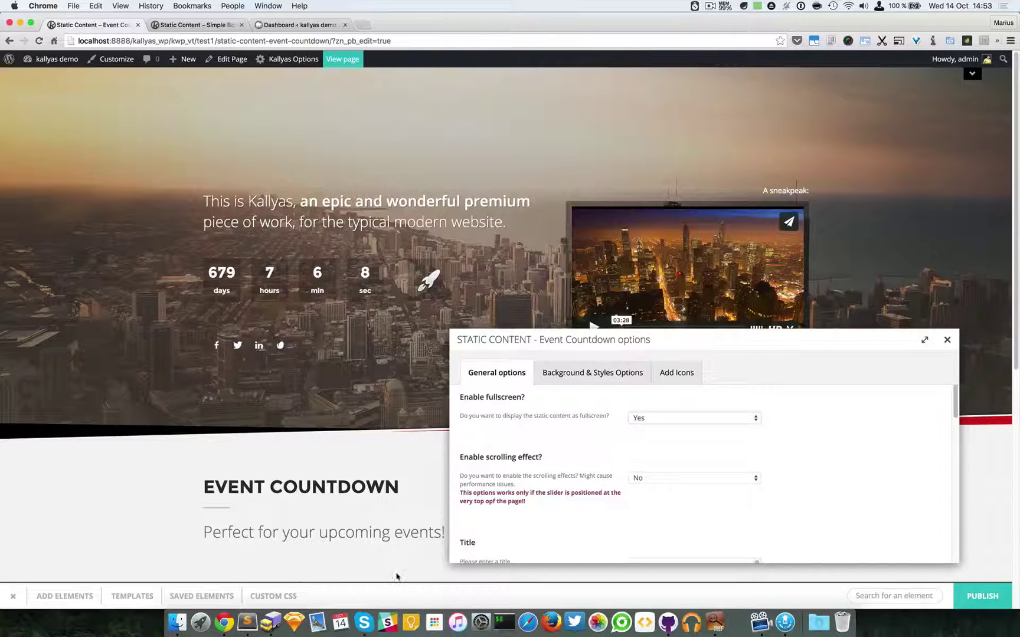
{"action": "left_click", "coordinate": [661, 418]}
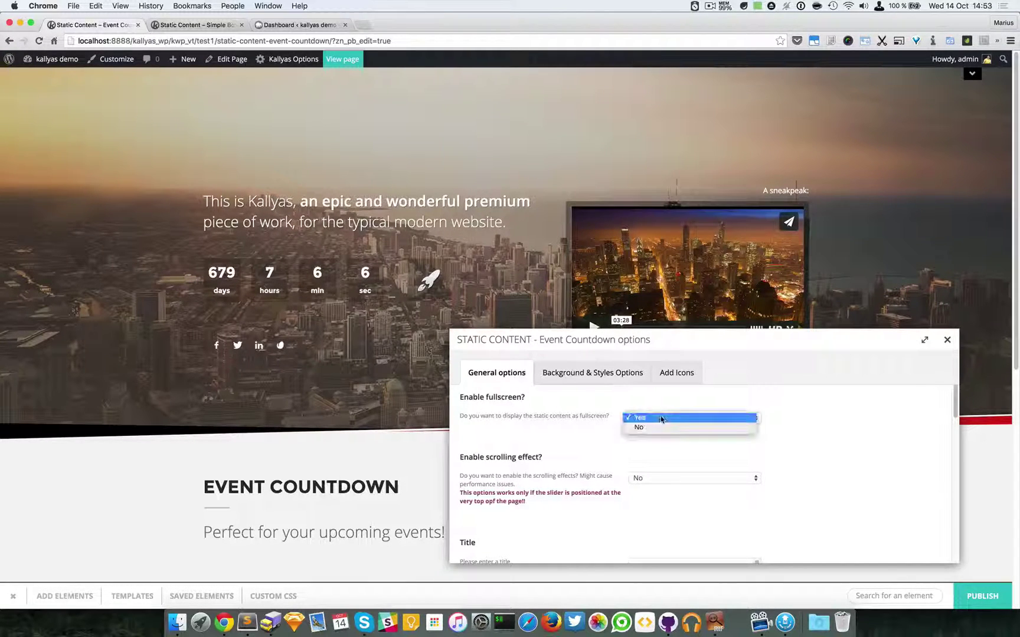
{"action": "left_click", "coordinate": [661, 427]}
{"action": "scroll", "coordinate": [647, 444], "scroll_direction": "down", "scroll_amount": 3}
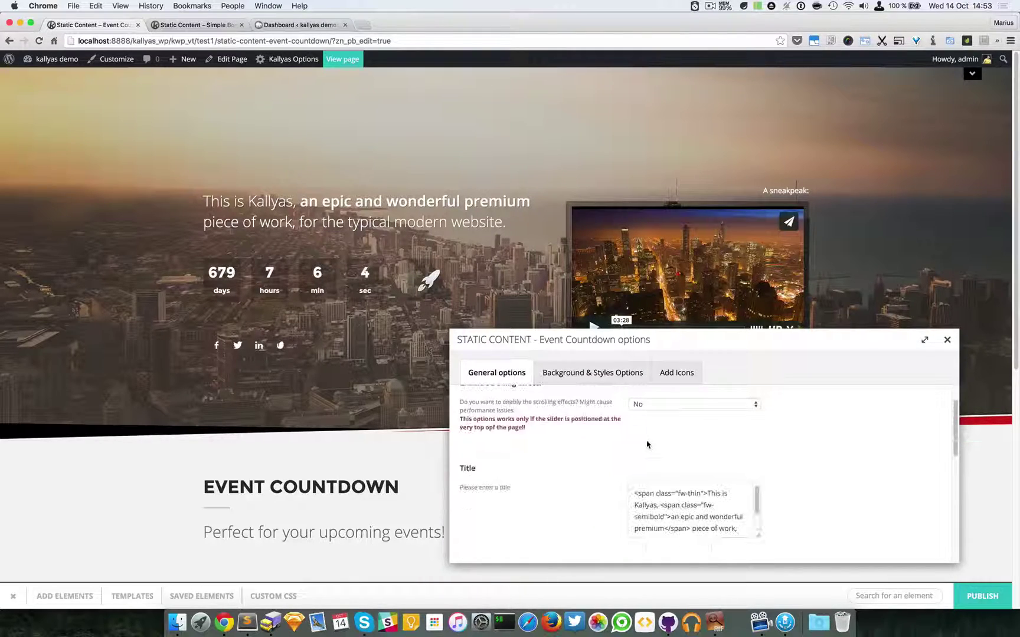
{"action": "scroll", "coordinate": [643, 444], "scroll_direction": "up", "scroll_amount": 2}
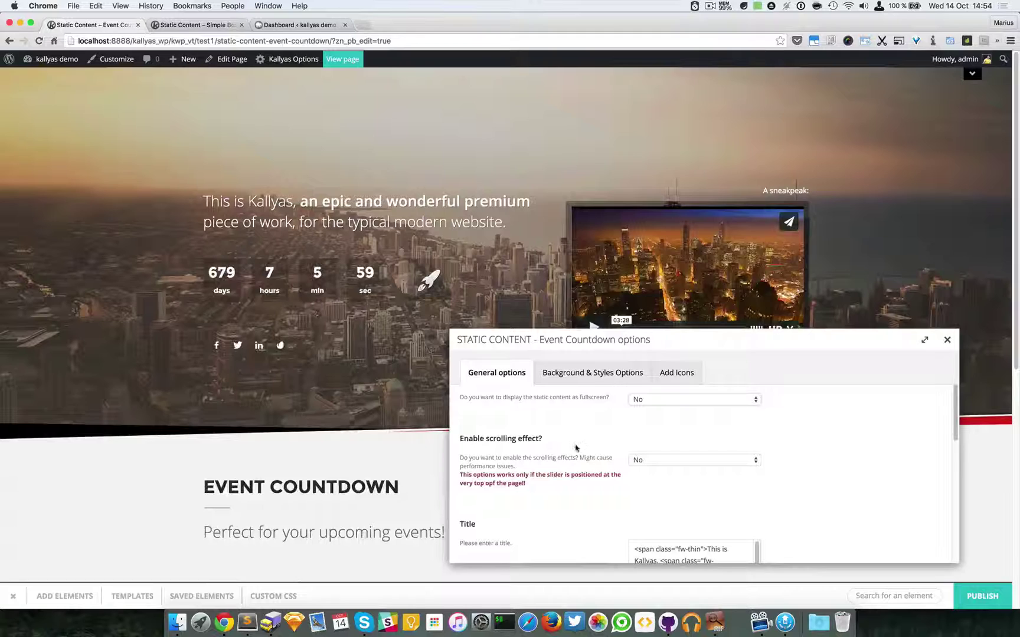
- Set Enable scrolling effect to Yes with Translate + Fade + Scale as the parallax type
{"action": "left_click", "coordinate": [651, 460]}
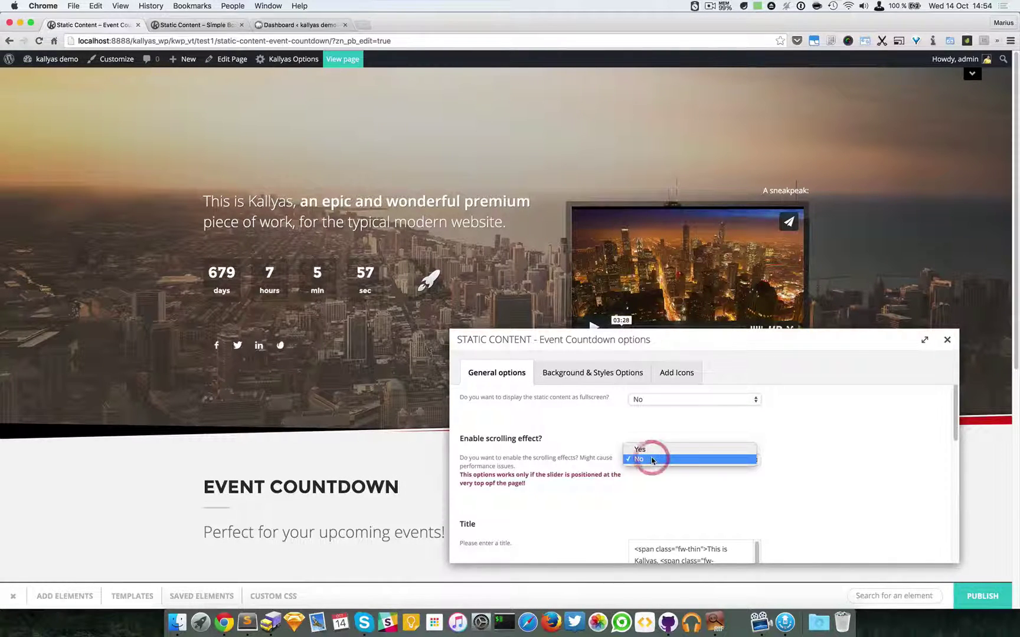
{"action": "left_click", "coordinate": [652, 469]}
{"action": "scroll", "coordinate": [758, 452], "scroll_direction": "down", "scroll_amount": 1}
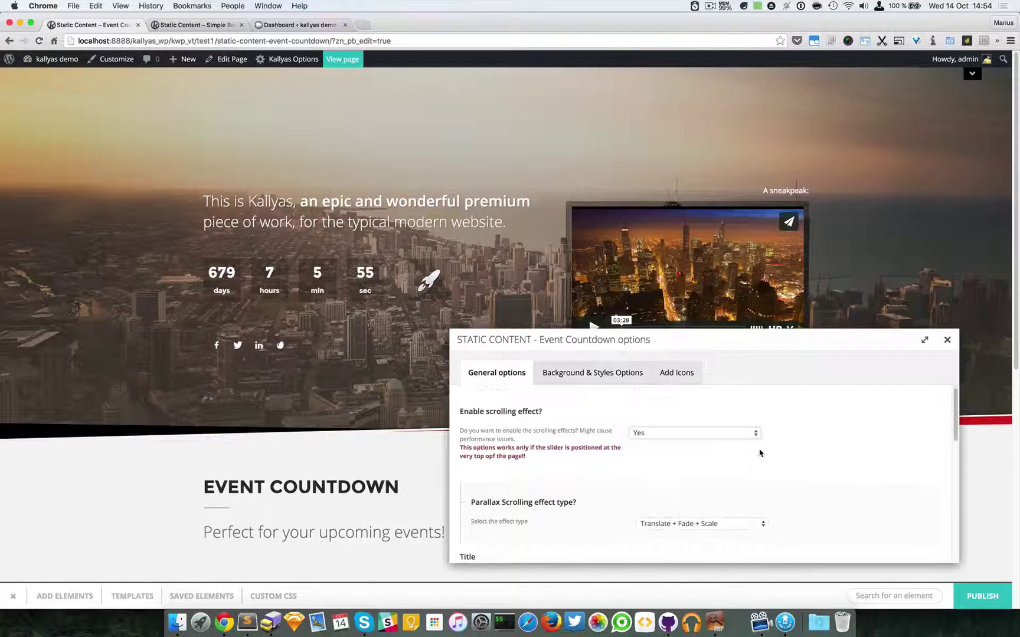
{"action": "left_click", "coordinate": [709, 525]}
{"action": "left_click", "coordinate": [761, 511]}
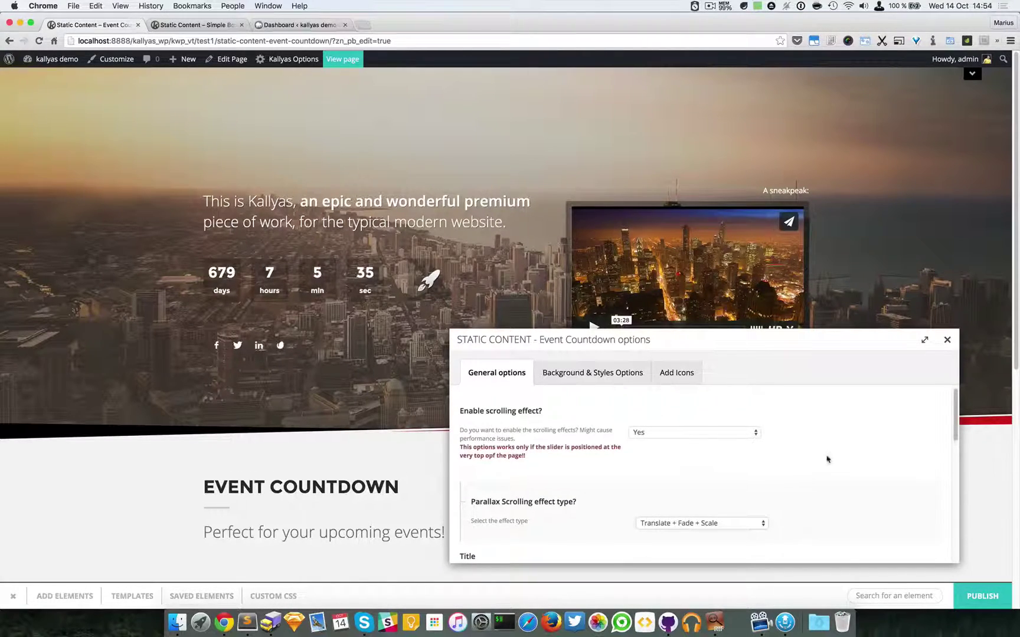
- Close the hero options, publish the page, and open its live view in a new tab
{"action": "left_click", "coordinate": [947, 341]}
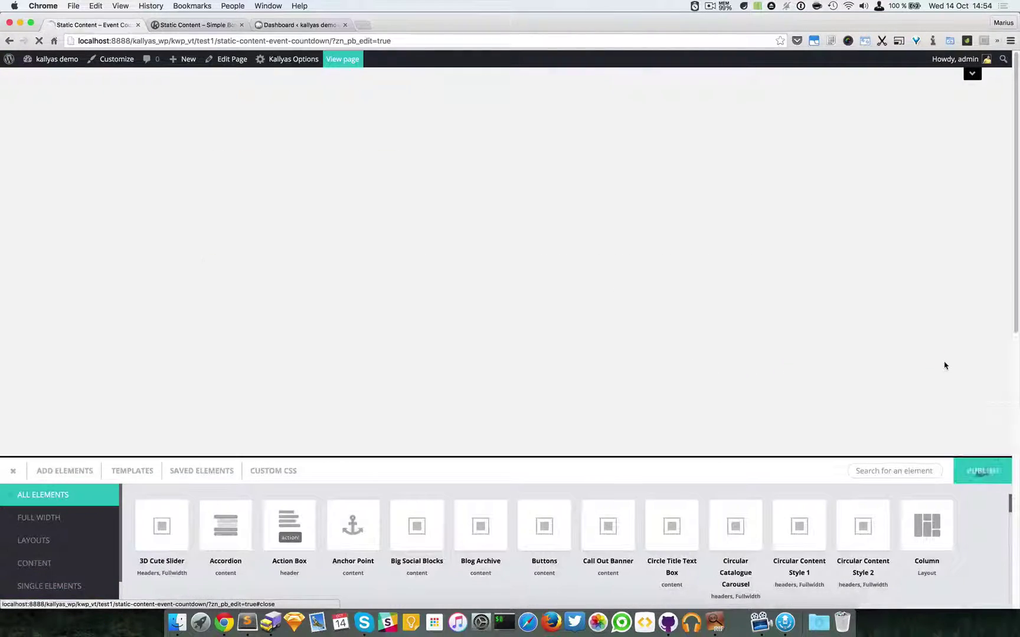
{"action": "scroll", "coordinate": [849, 335], "scroll_direction": "down", "scroll_amount": 4}
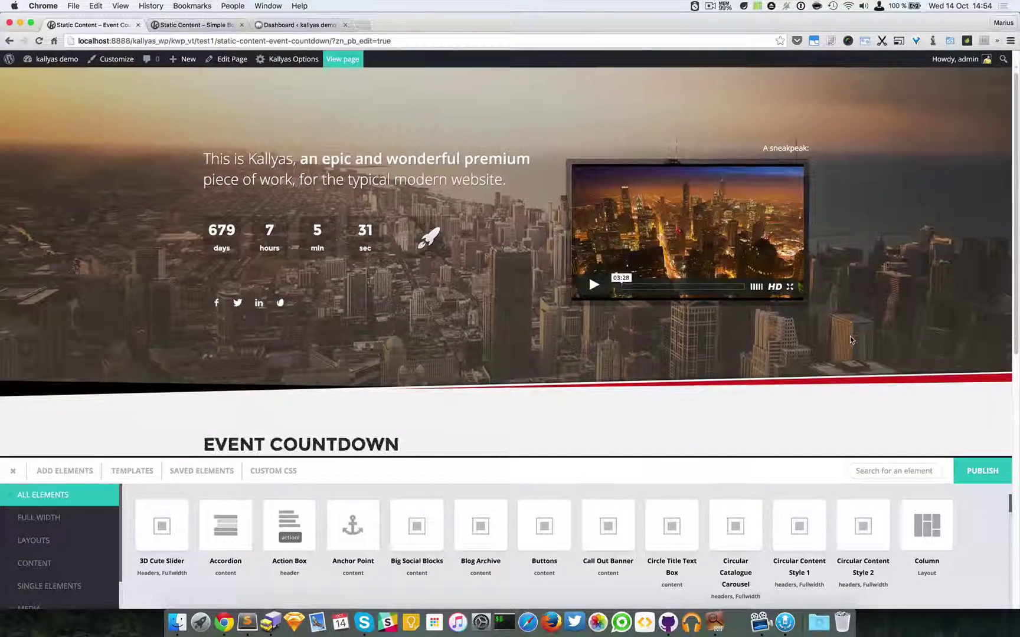
{"action": "scroll", "coordinate": [851, 339], "scroll_direction": "up", "scroll_amount": 4}
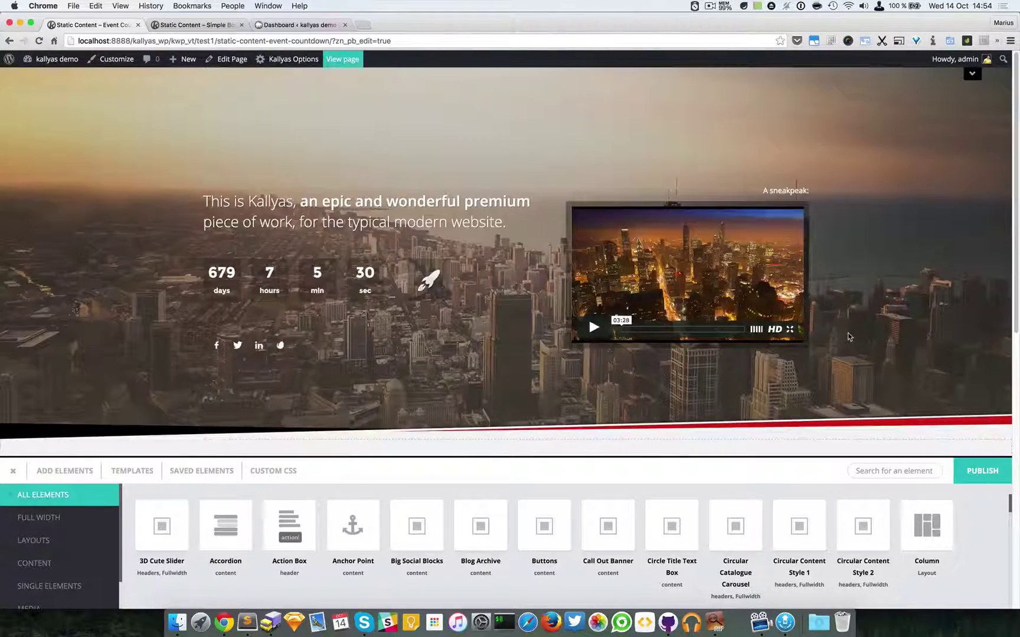
{"action": "left_click", "coordinate": [976, 472]}
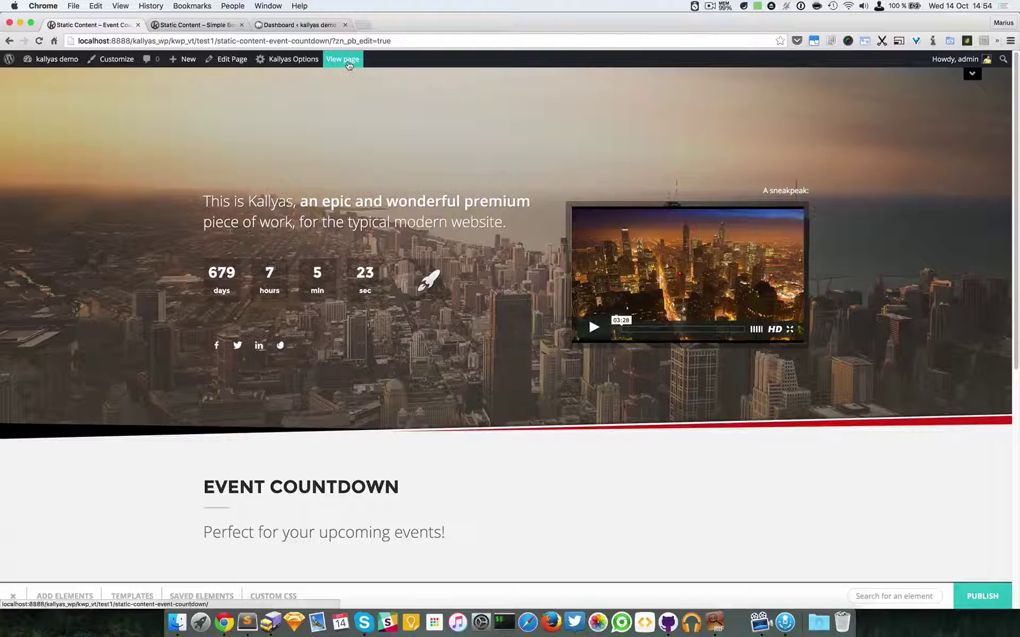
{"action": "left_click", "coordinate": [349, 61]}
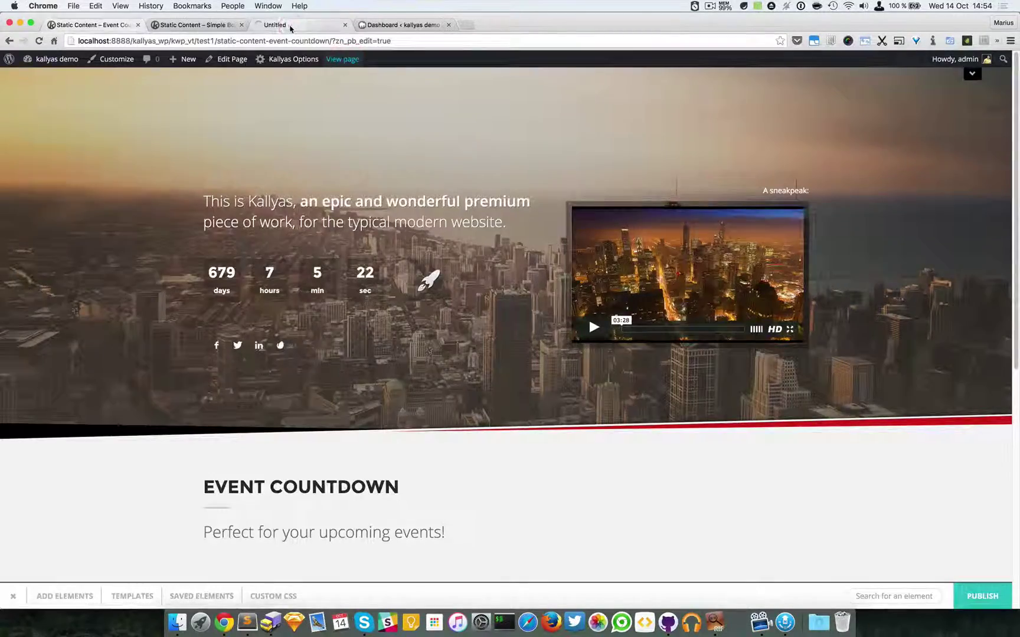
- Scroll through the live Event Countdown page to check the hero's scrolling effect
{"action": "left_click", "coordinate": [290, 27]}
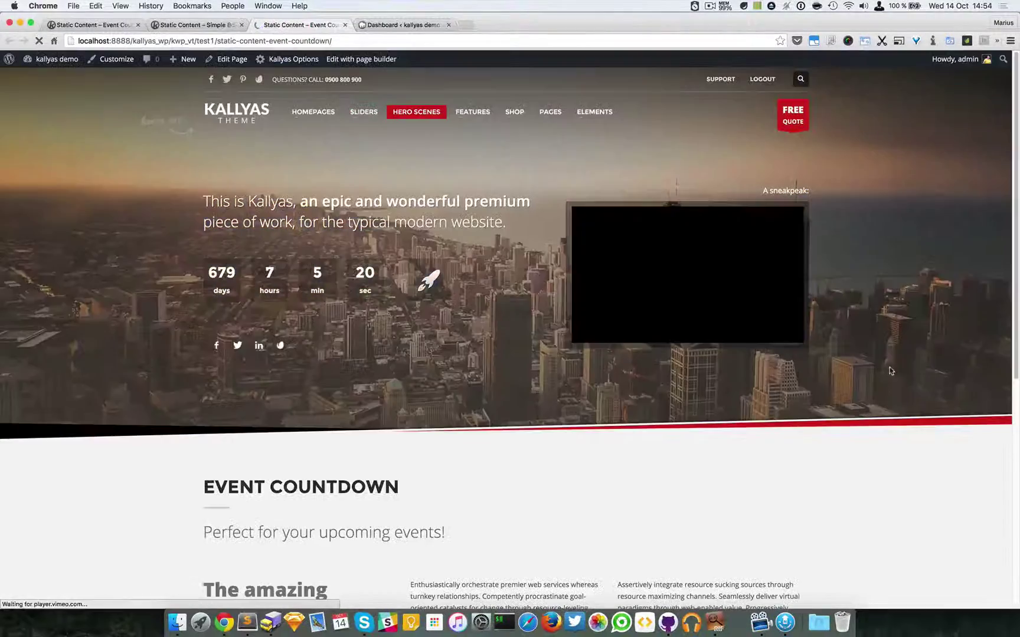
{"action": "scroll", "coordinate": [888, 343], "scroll_direction": "down", "scroll_amount": 2}
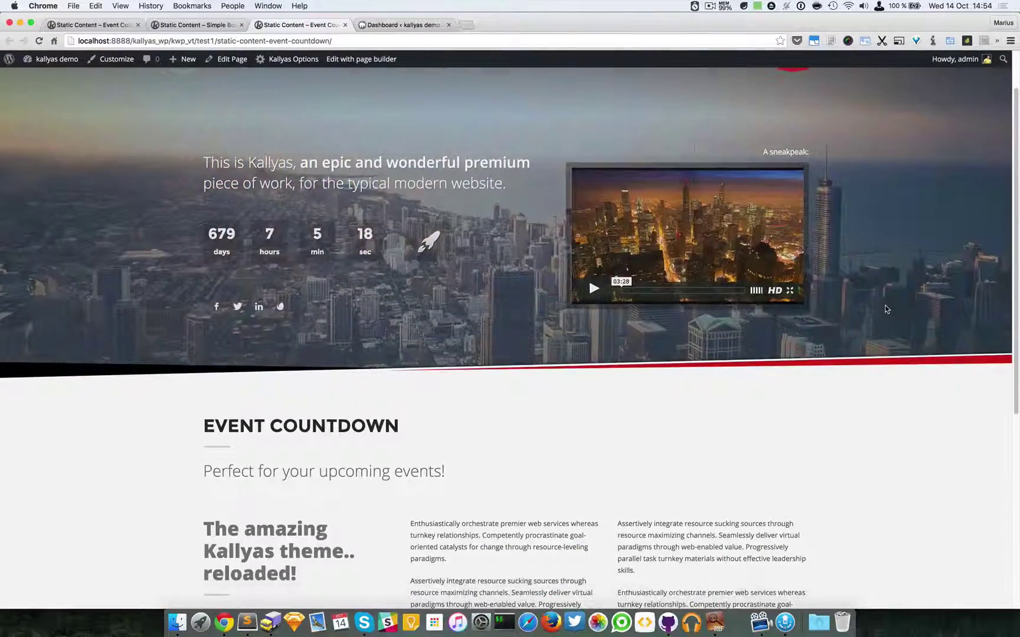
{"action": "scroll", "coordinate": [885, 309], "scroll_direction": "up", "scroll_amount": 2}
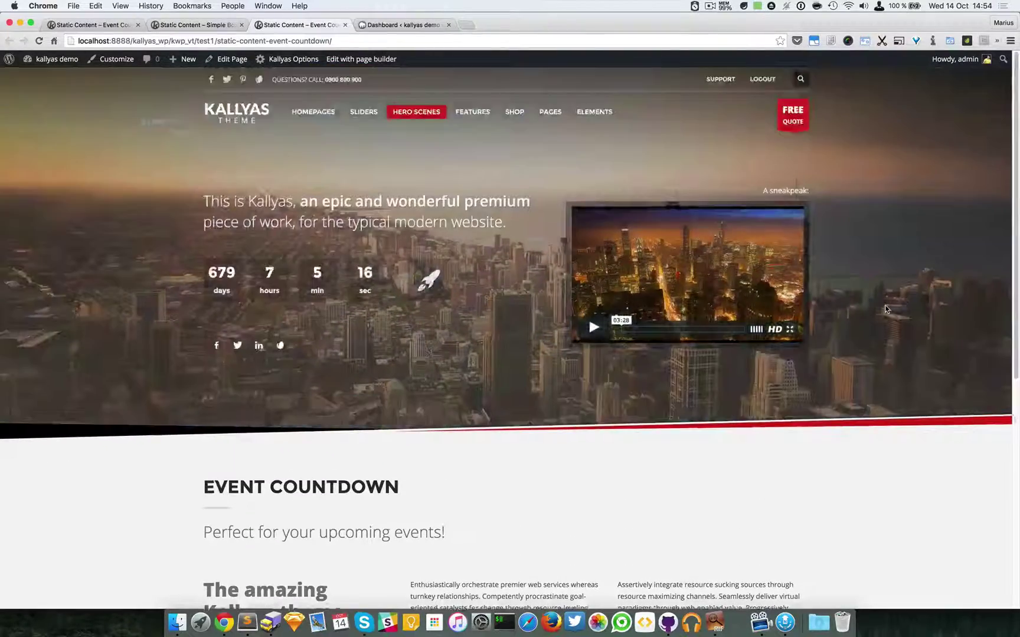
{"action": "scroll", "coordinate": [886, 310], "scroll_direction": "down", "scroll_amount": 3}
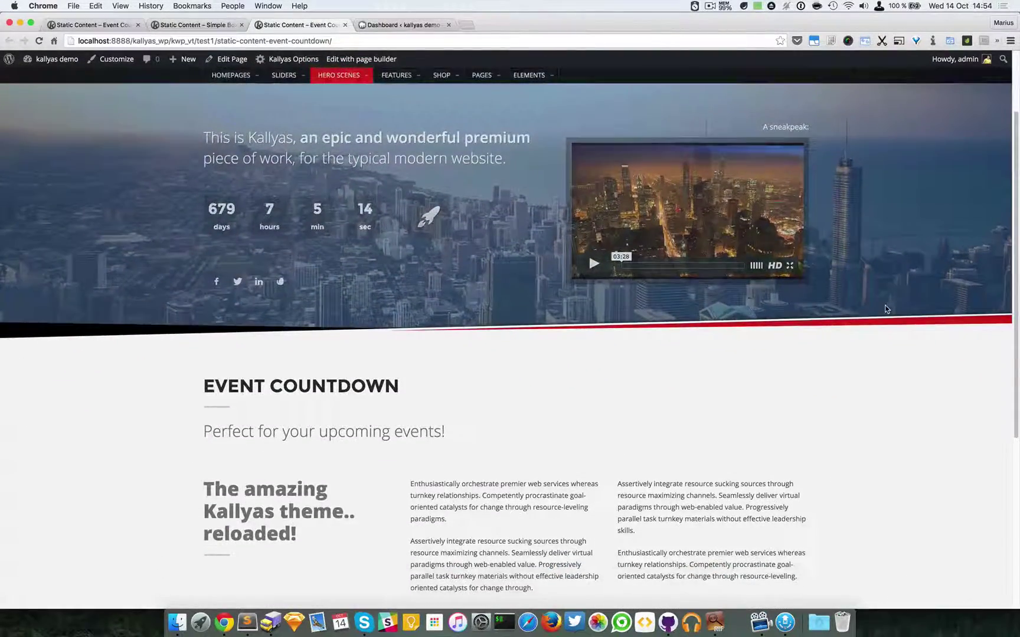
{"action": "scroll", "coordinate": [885, 309], "scroll_direction": "up", "scroll_amount": 3}
{"action": "scroll", "coordinate": [885, 308], "scroll_direction": "down", "scroll_amount": 5}
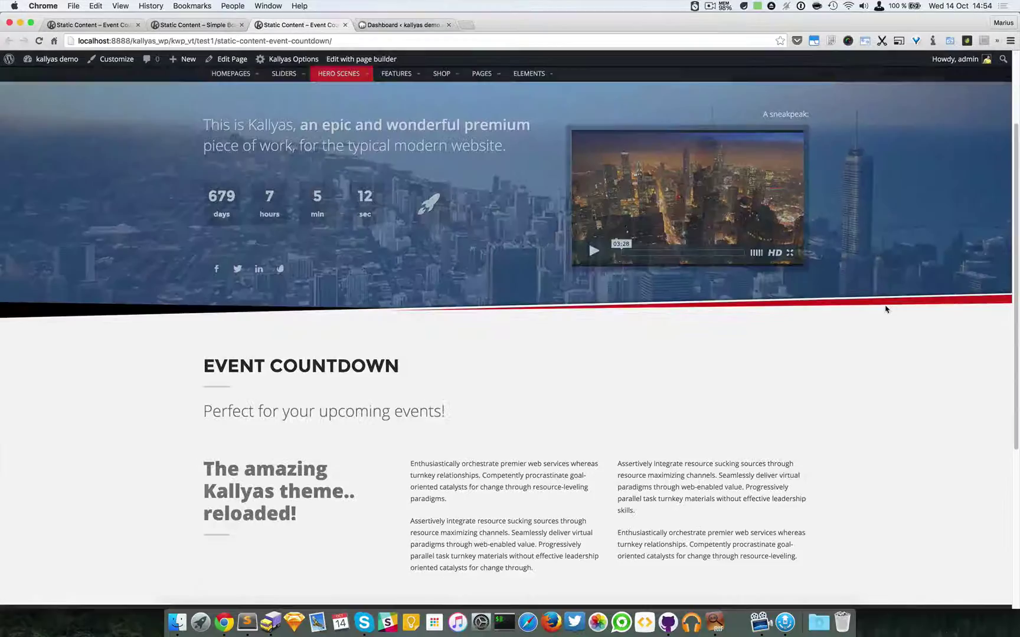
{"action": "scroll", "coordinate": [886, 310], "scroll_direction": "up", "scroll_amount": 5}
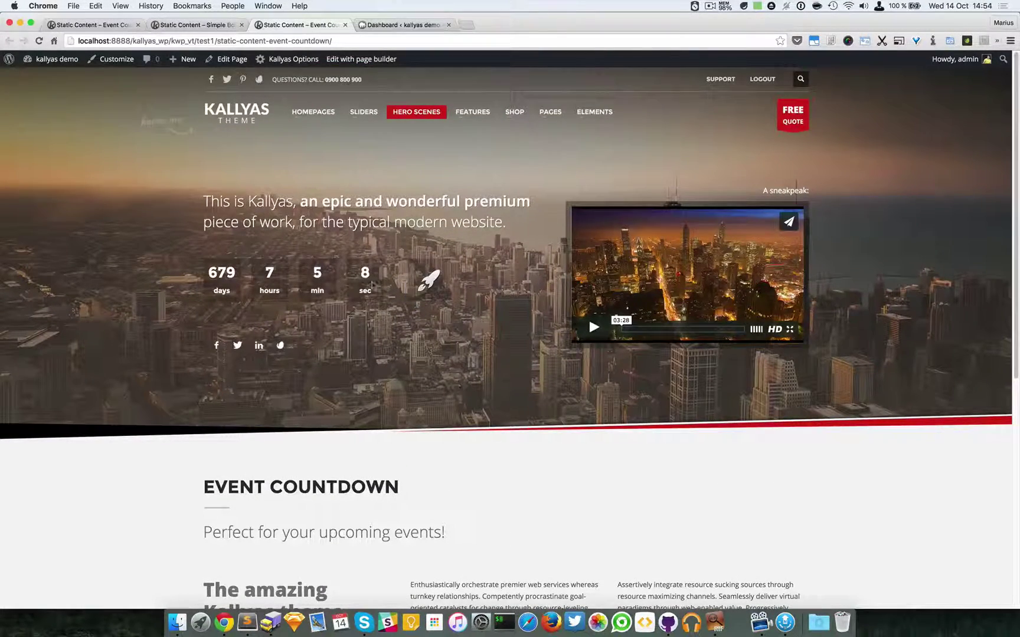
{"action": "scroll", "coordinate": [455, 412], "scroll_direction": "down", "scroll_amount": 7}
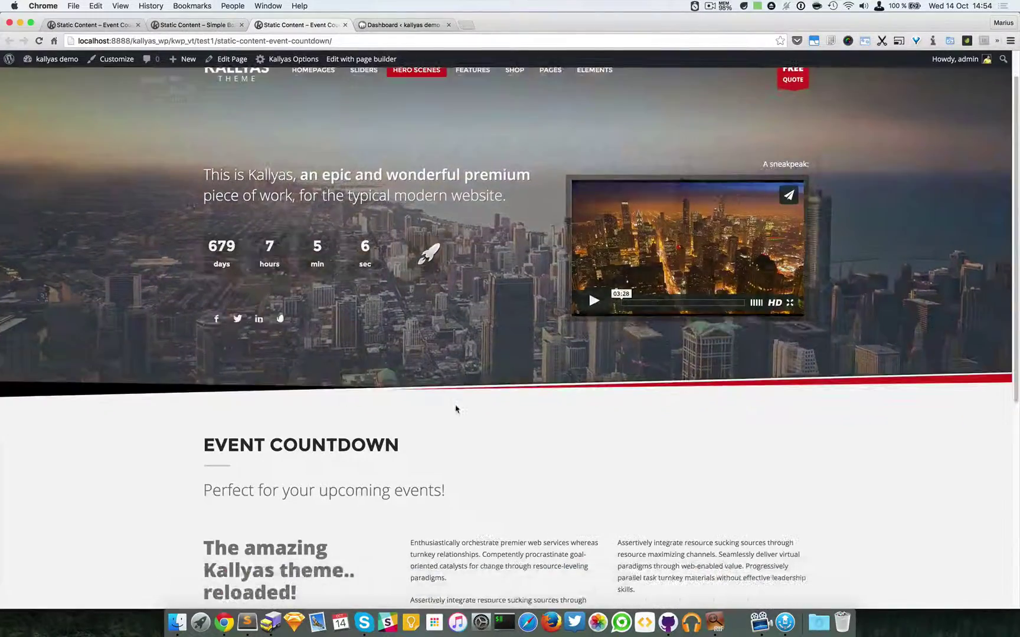
{"action": "scroll", "coordinate": [455, 408], "scroll_direction": "up", "scroll_amount": 7}
{"action": "scroll", "coordinate": [455, 409], "scroll_direction": "down", "scroll_amount": 4}
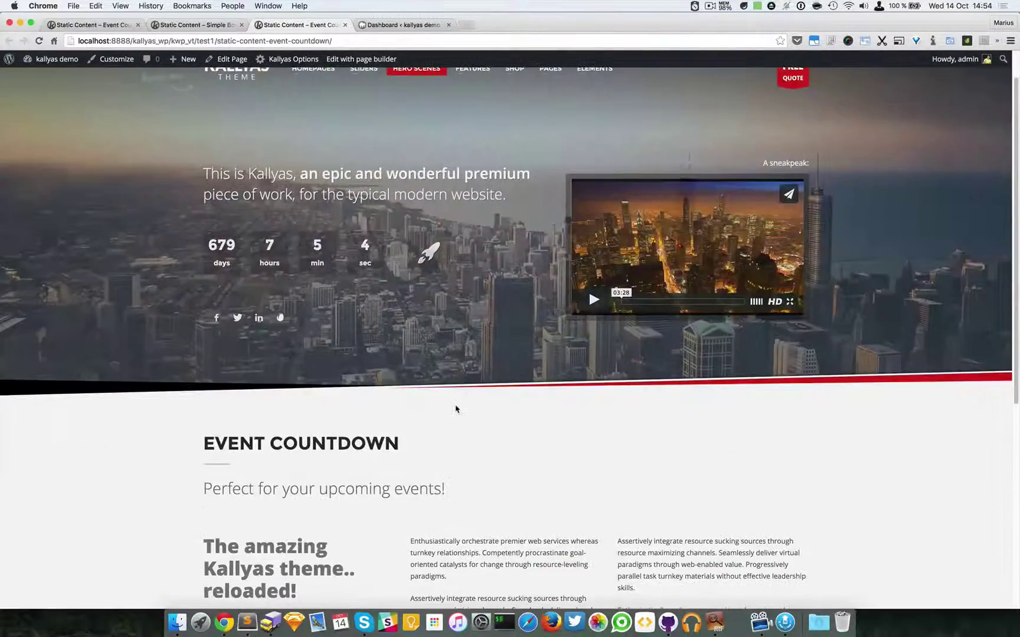
{"action": "scroll", "coordinate": [455, 469], "scroll_direction": "down", "scroll_amount": 3}
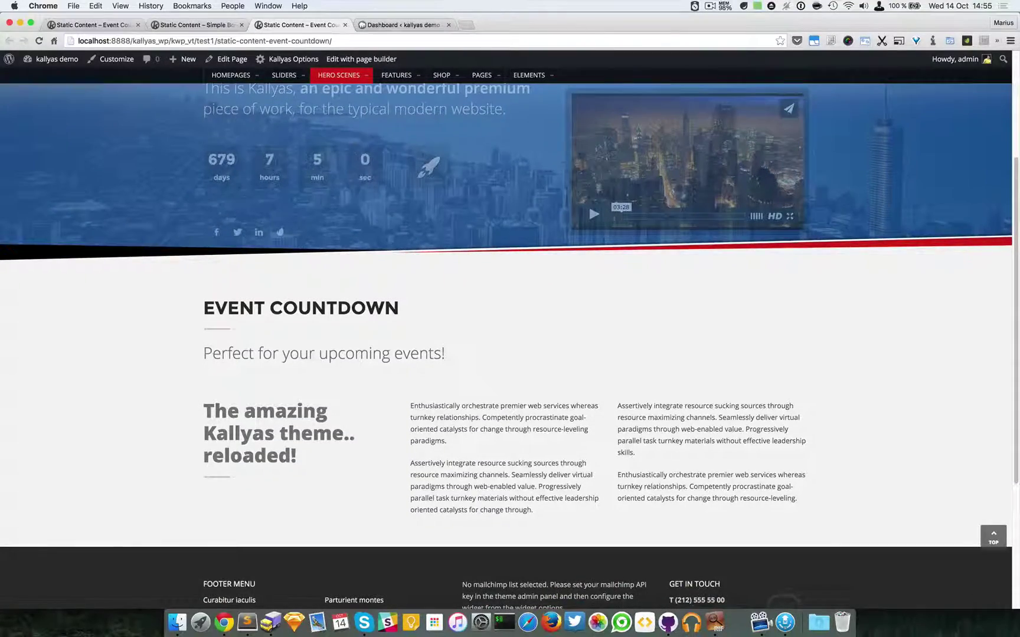
{"action": "scroll", "coordinate": [413, 236], "scroll_direction": "down", "scroll_amount": 3}
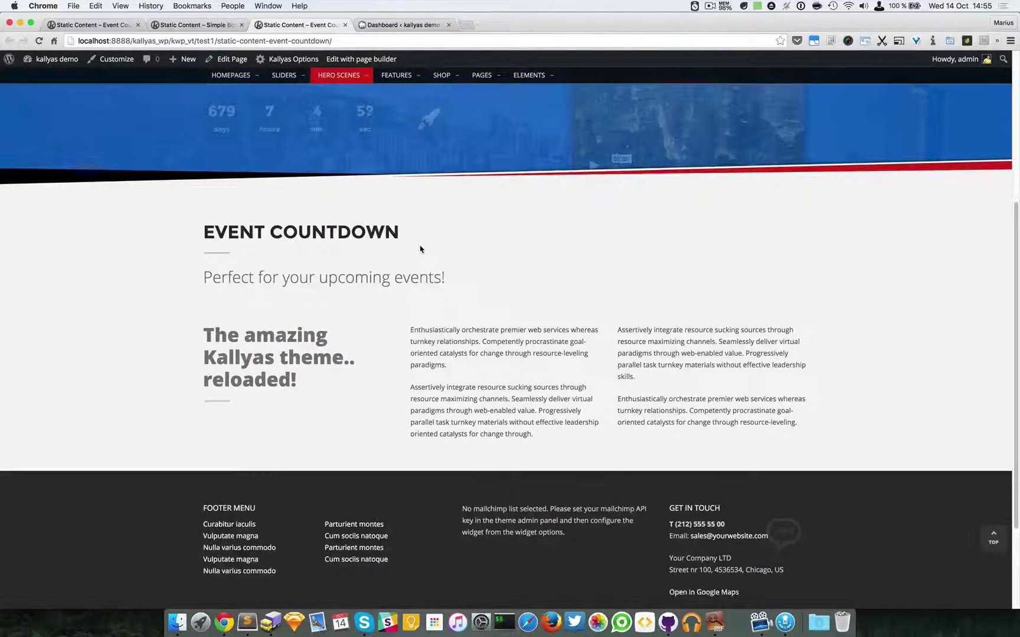
{"action": "scroll", "coordinate": [421, 248], "scroll_direction": "up", "scroll_amount": 10}
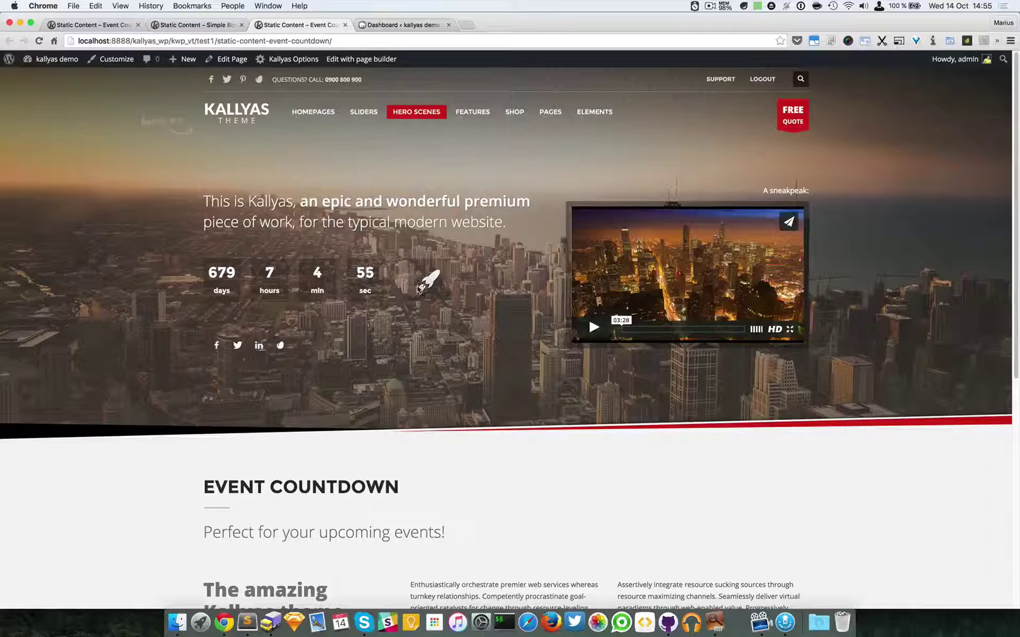
- Close the Simple Boxes tab and go back to the page builder editor
{"action": "left_click", "coordinate": [196, 25]}
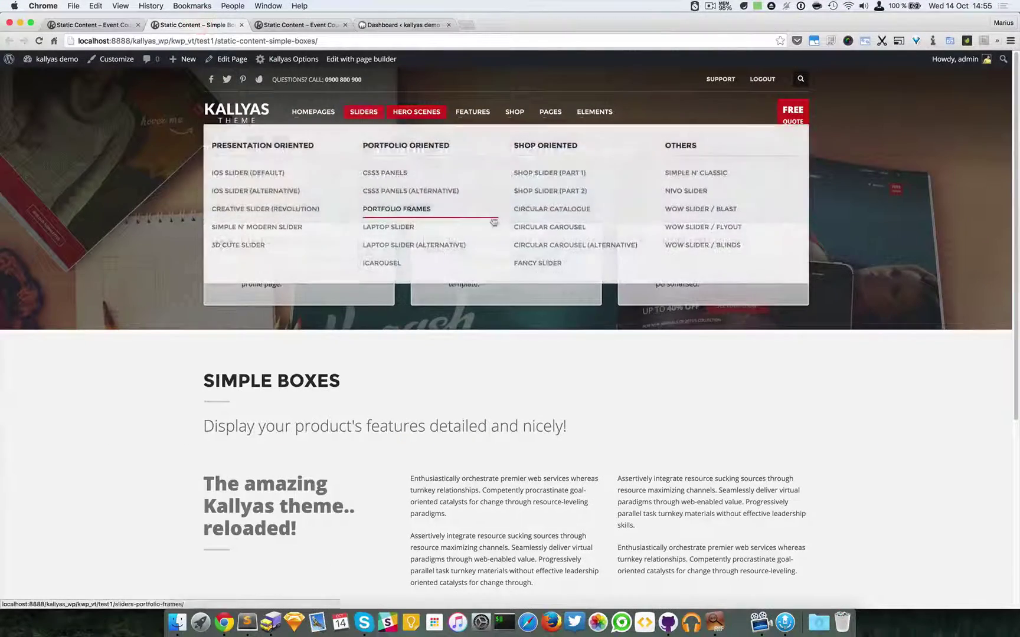
{"action": "middle_click", "coordinate": [172, 24]}
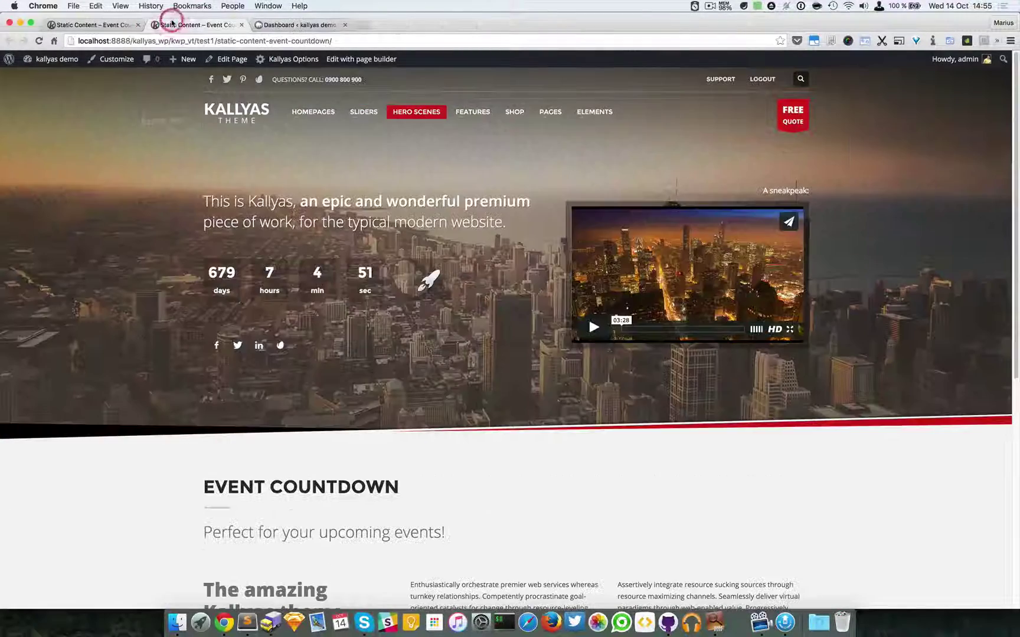
{"action": "left_click", "coordinate": [109, 26]}
- Reopen the hero's options beside the countdown and scroll toward the Title field
{"action": "mouse_move", "coordinate": [470, 136]}
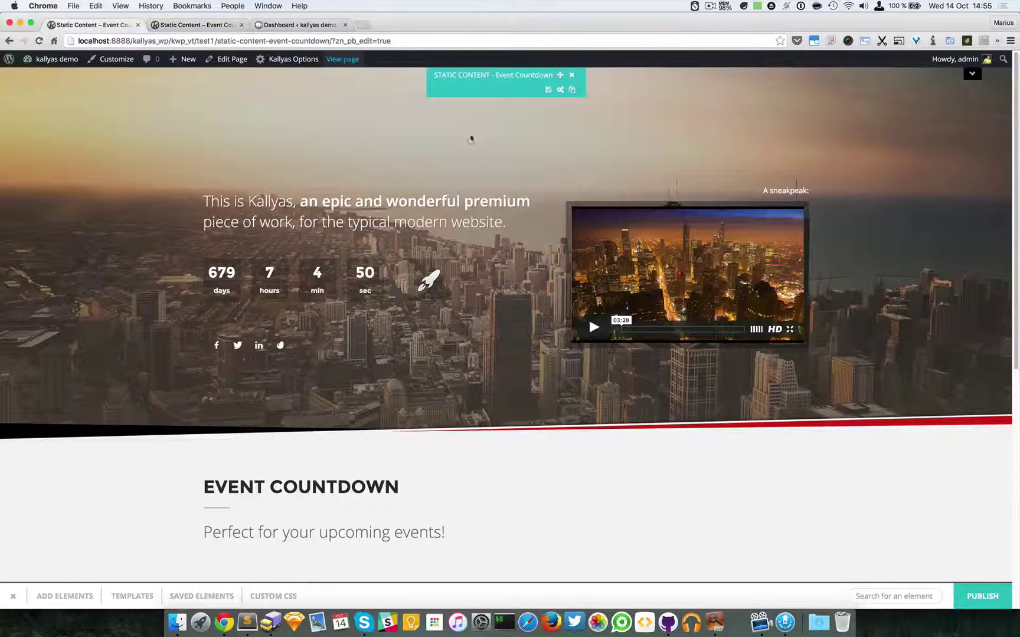
{"action": "left_click", "coordinate": [560, 90]}
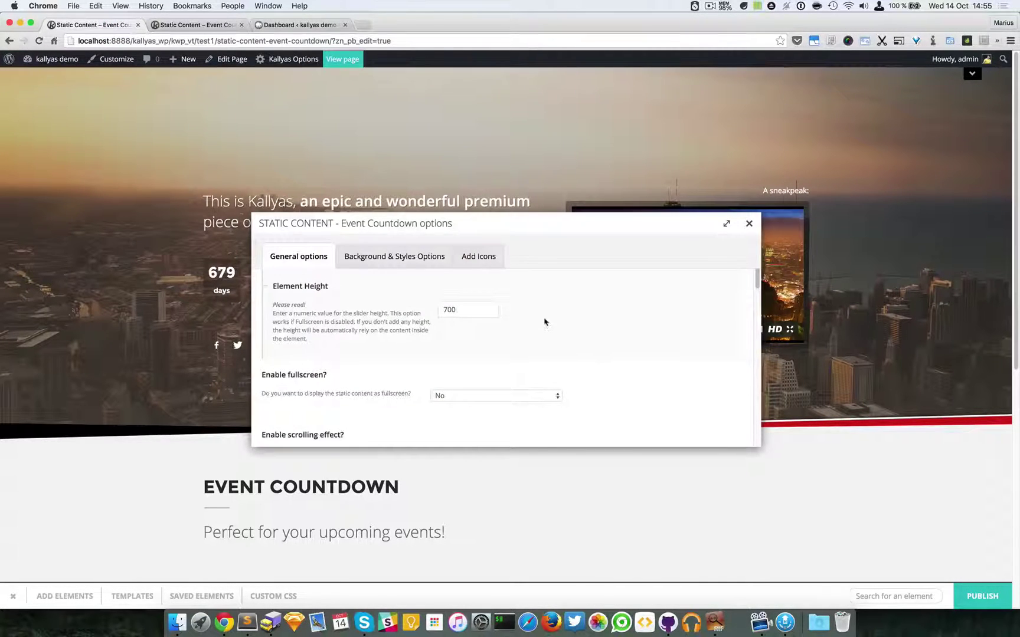
{"action": "scroll", "coordinate": [544, 322], "scroll_direction": "down", "scroll_amount": 3}
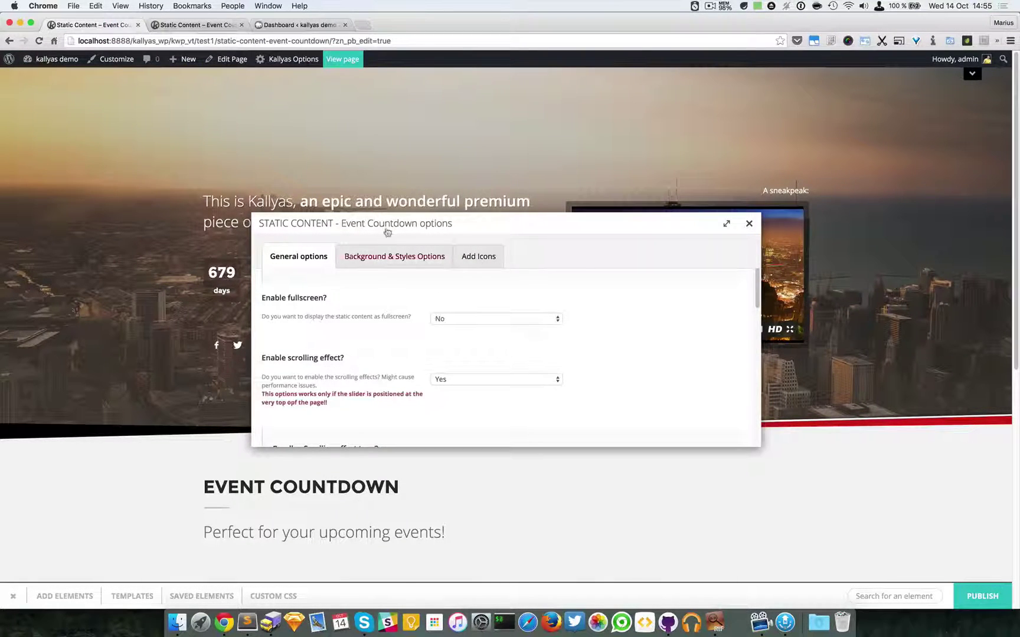
{"action": "left_click_drag", "start_coordinate": [406, 217], "coordinate": [623, 352]}
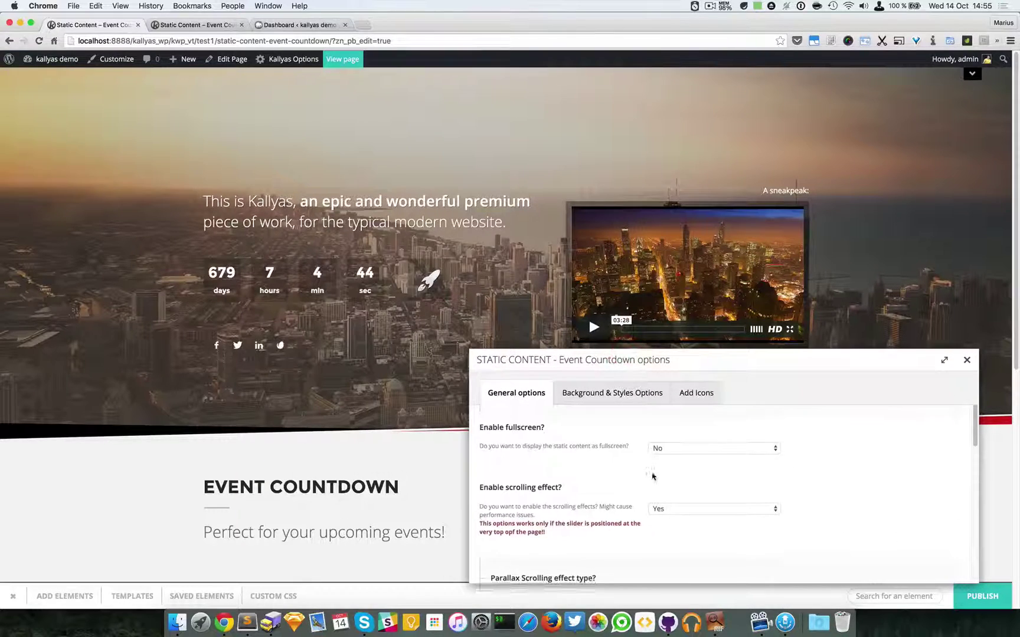
{"action": "scroll", "coordinate": [652, 476], "scroll_direction": "down", "scroll_amount": 5}
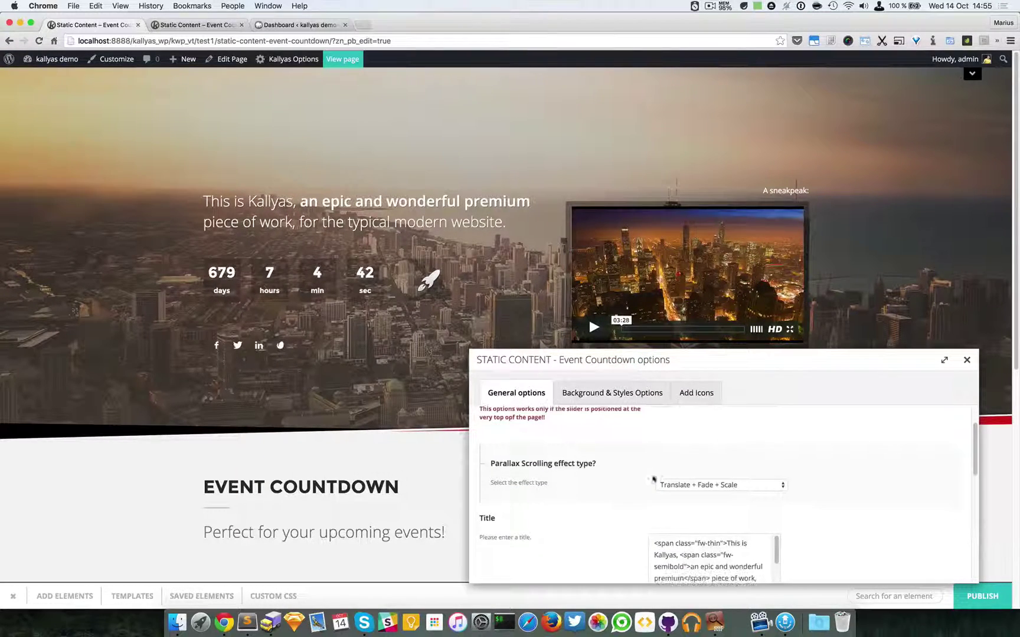
{"action": "scroll", "coordinate": [653, 480], "scroll_direction": "down", "scroll_amount": 3}
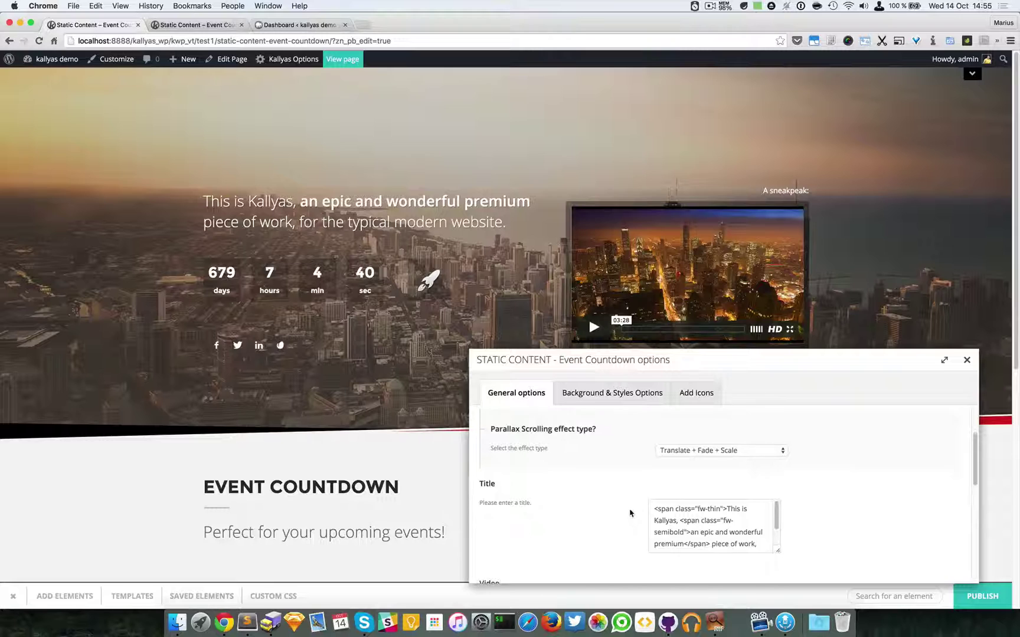
{"action": "scroll", "coordinate": [631, 513], "scroll_direction": "down", "scroll_amount": 1}
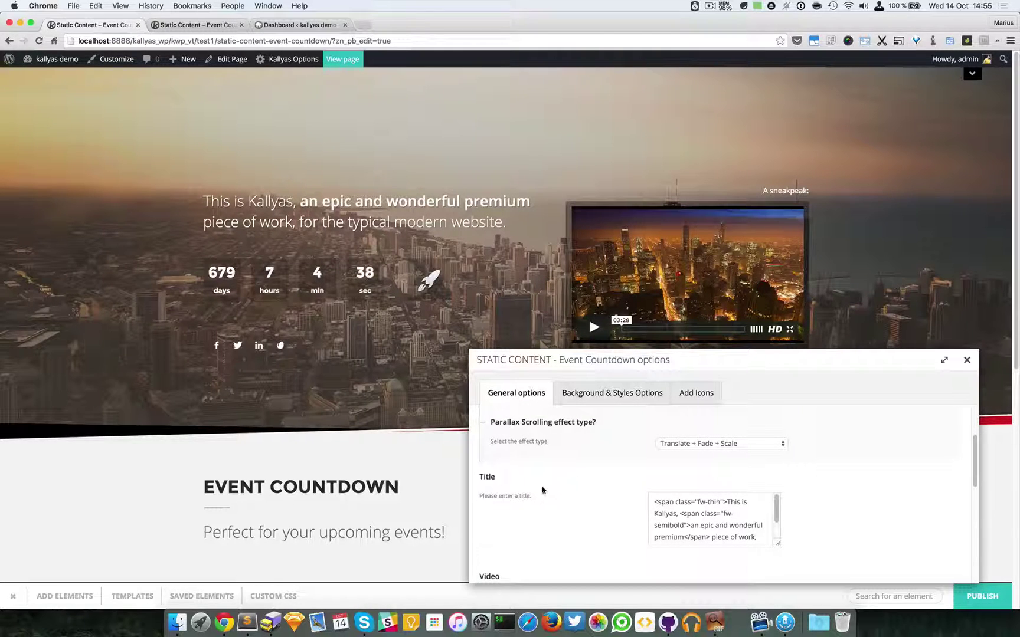
- Enlarge the hero Title field and highlight its fw-thin and fw-semibold span classes
{"action": "scroll", "coordinate": [540, 490], "scroll_direction": "down", "scroll_amount": 2}
{"action": "scroll", "coordinate": [537, 489], "scroll_direction": "down", "scroll_amount": 4}
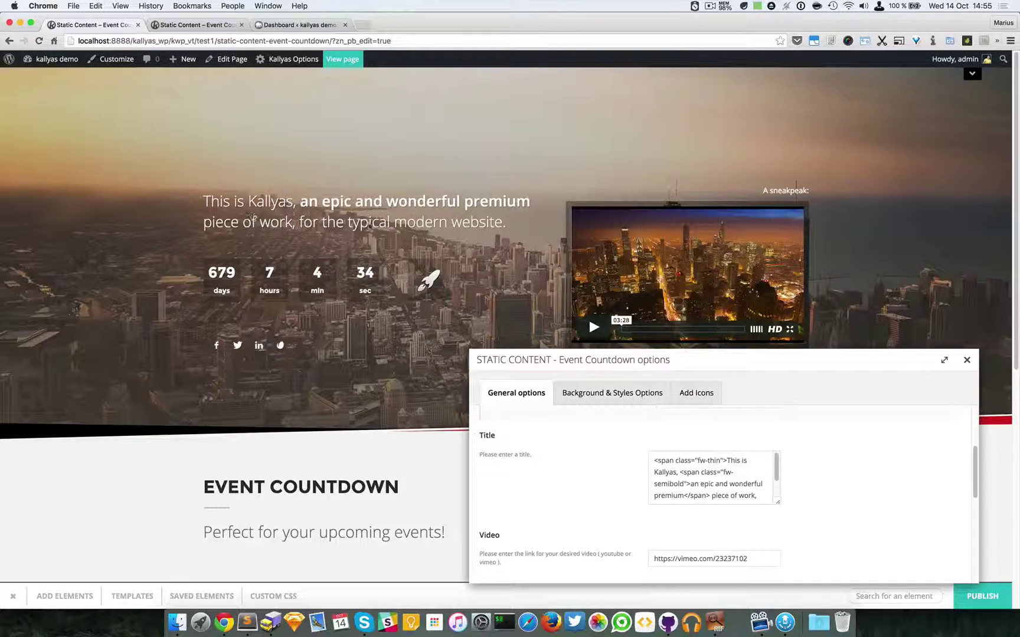
{"action": "left_click", "coordinate": [697, 481]}
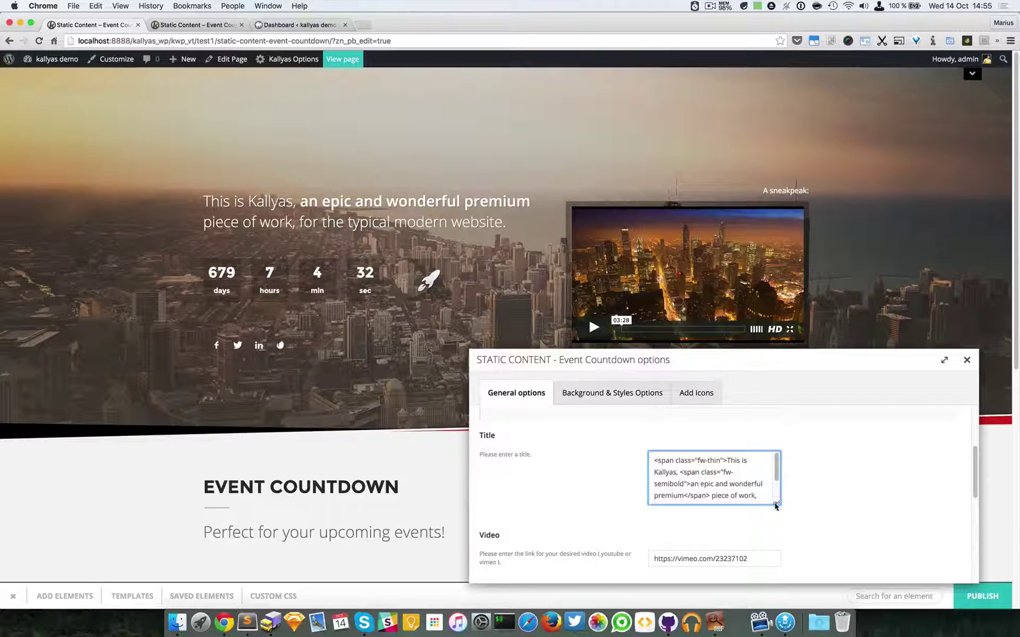
{"action": "left_click_drag", "start_coordinate": [778, 502], "coordinate": [776, 561]}
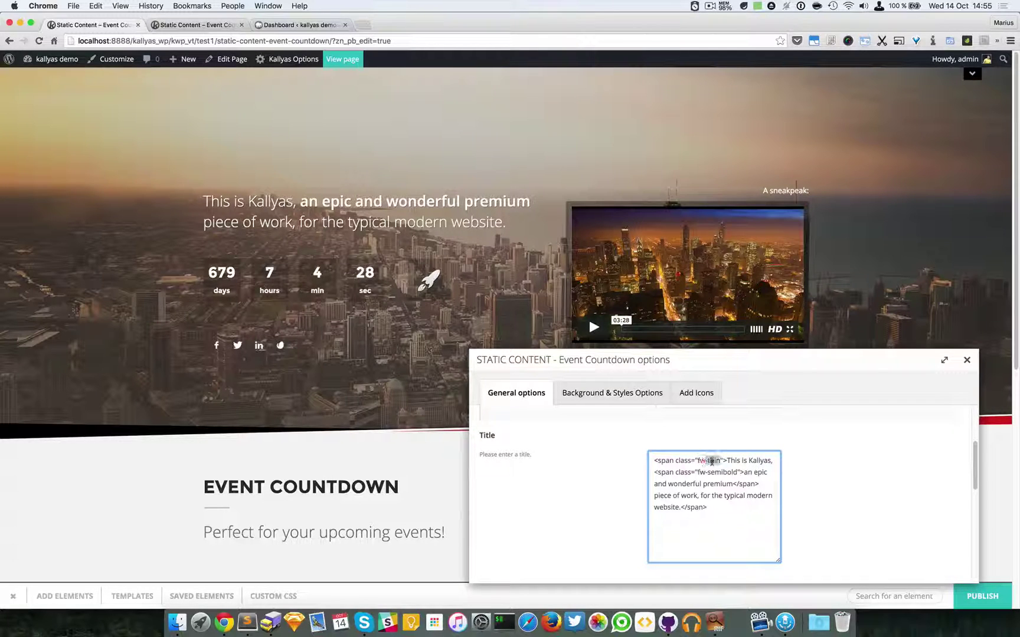
{"action": "double_click", "coordinate": [705, 462]}
{"action": "left_click_drag", "start_coordinate": [707, 462], "coordinate": [710, 462]}
{"action": "double_click", "coordinate": [723, 473]}
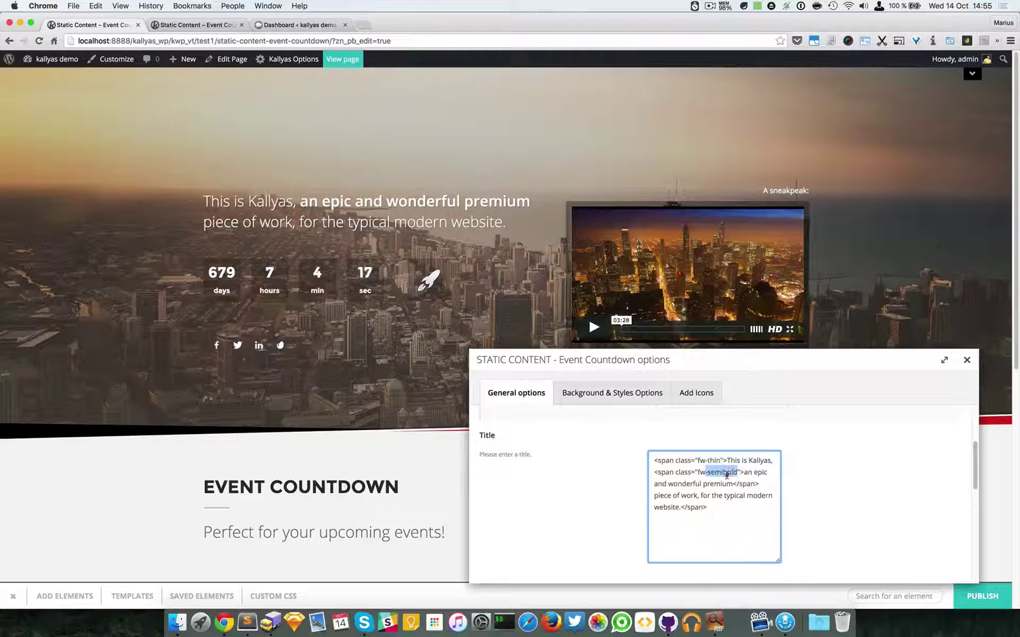
{"action": "left_click", "coordinate": [725, 475]}
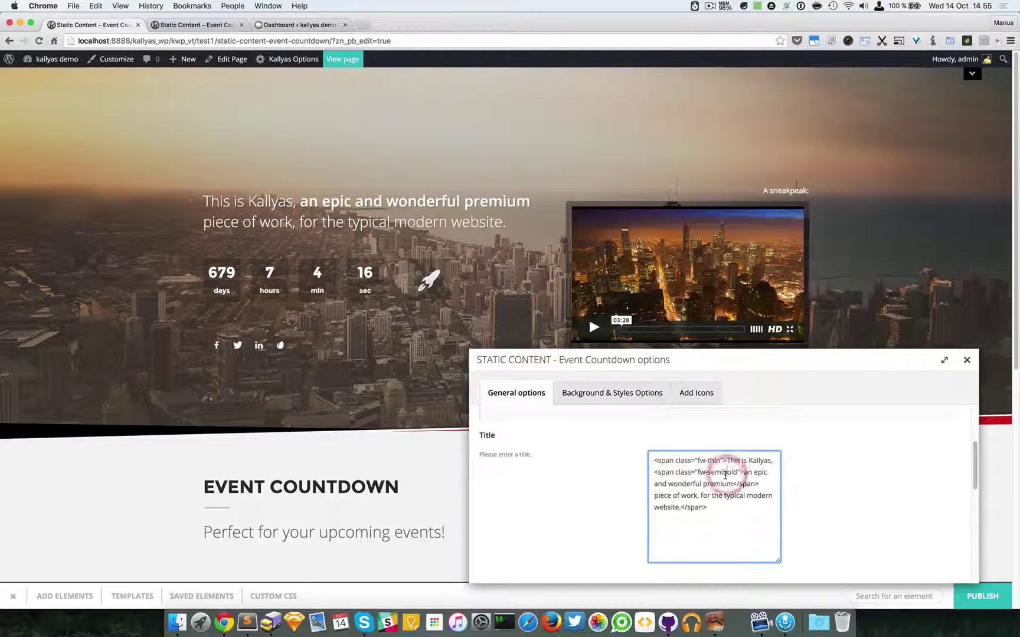
{"action": "left_click", "coordinate": [708, 514]}
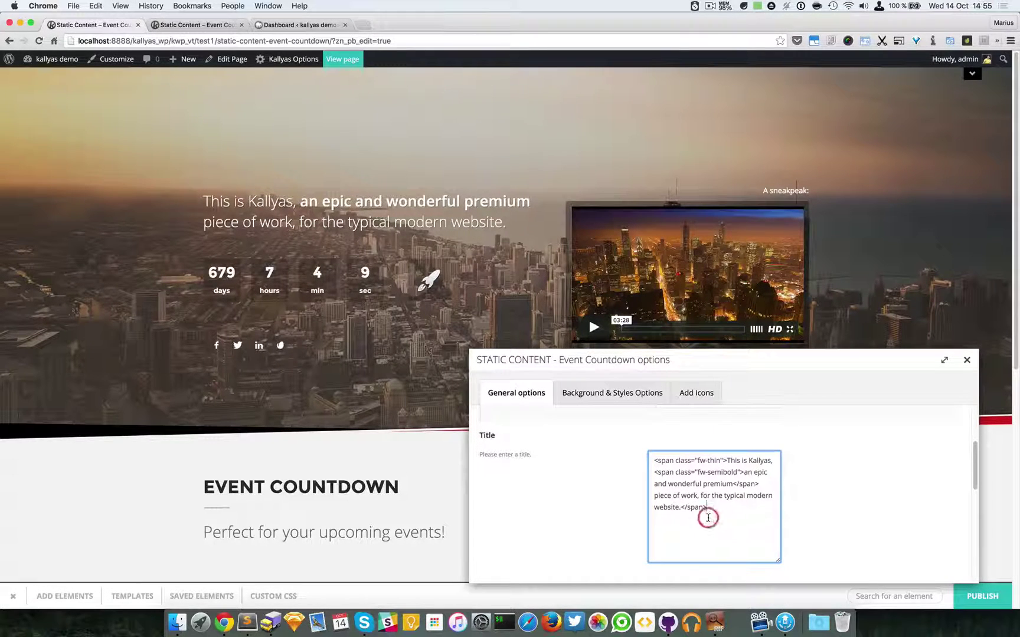
{"action": "double_click", "coordinate": [663, 461]}
{"action": "left_click", "coordinate": [672, 463]}
{"action": "scroll", "coordinate": [694, 469], "scroll_direction": "down", "scroll_amount": 1}
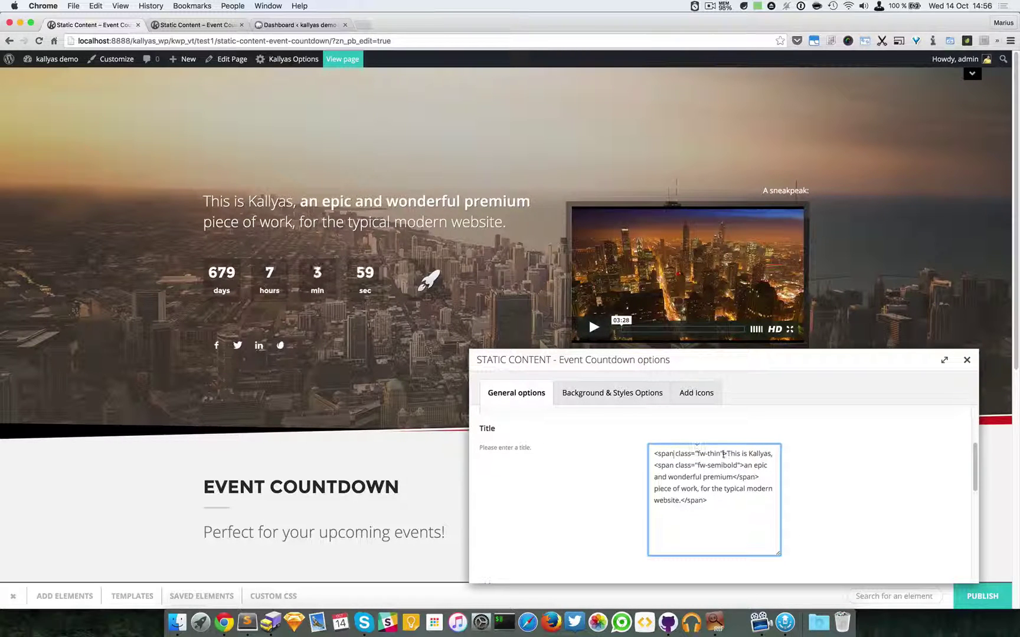
{"action": "scroll", "coordinate": [844, 511], "scroll_direction": "down", "scroll_amount": 3}
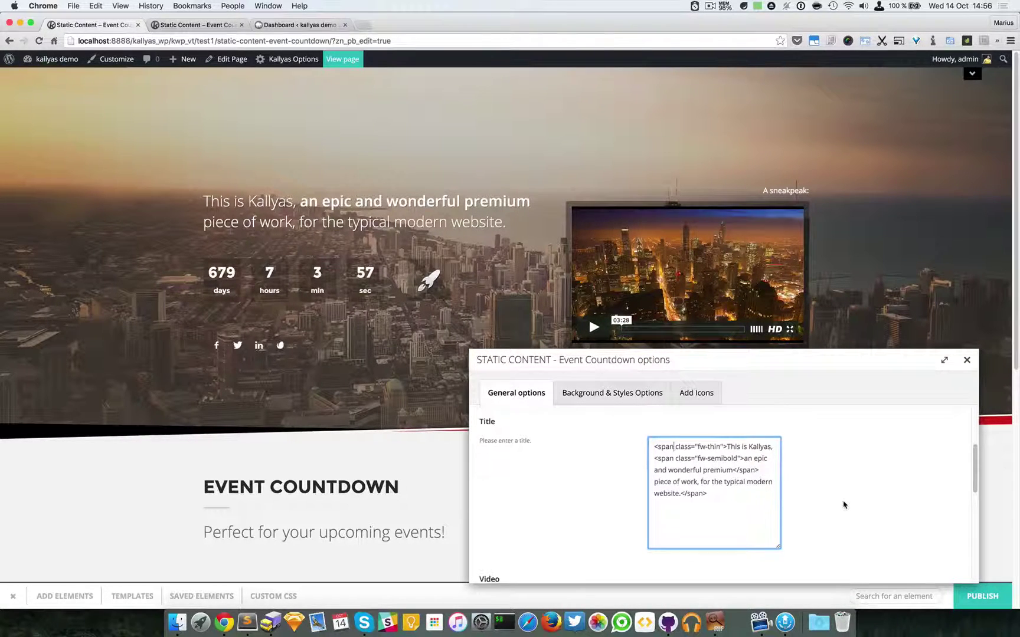
{"action": "scroll", "coordinate": [844, 511], "scroll_direction": "down", "scroll_amount": 5}
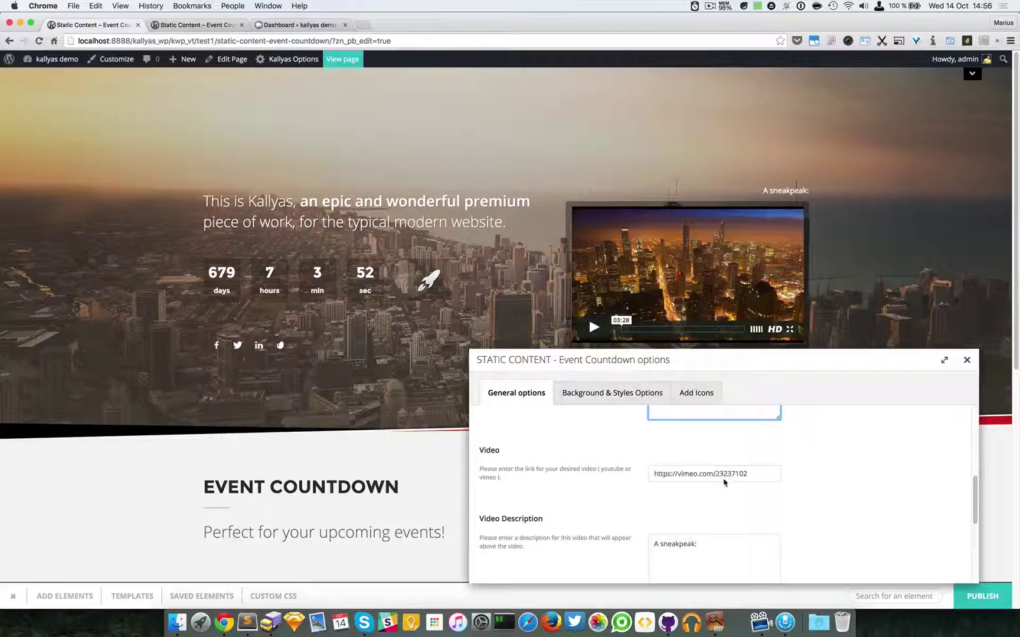
{"action": "left_click_drag", "start_coordinate": [730, 362], "coordinate": [730, 368]}
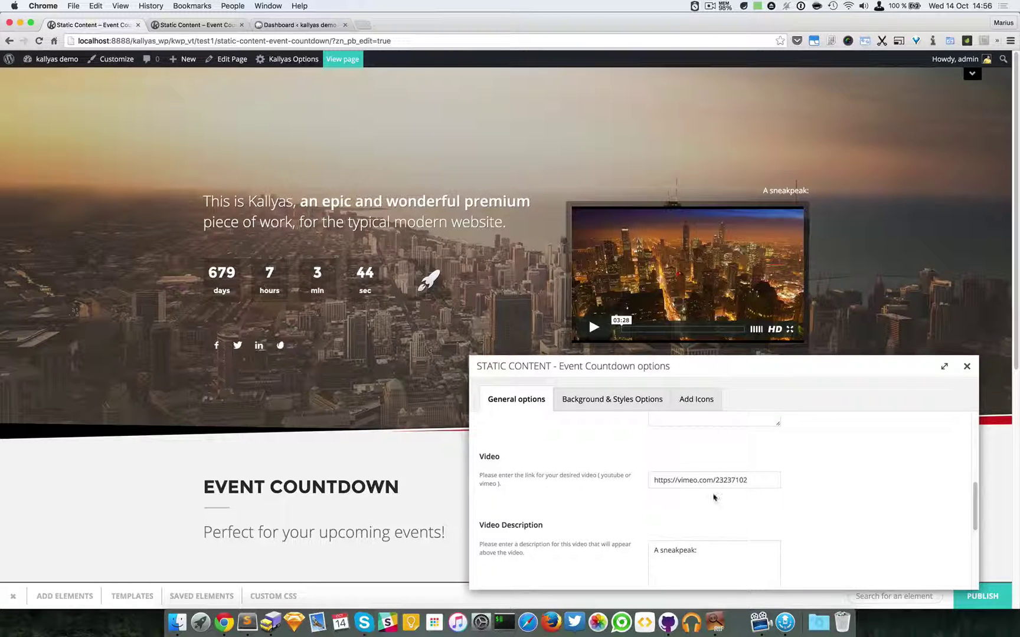
{"action": "left_click_drag", "start_coordinate": [653, 483], "coordinate": [765, 483]}
{"action": "left_click", "coordinate": [760, 483]}
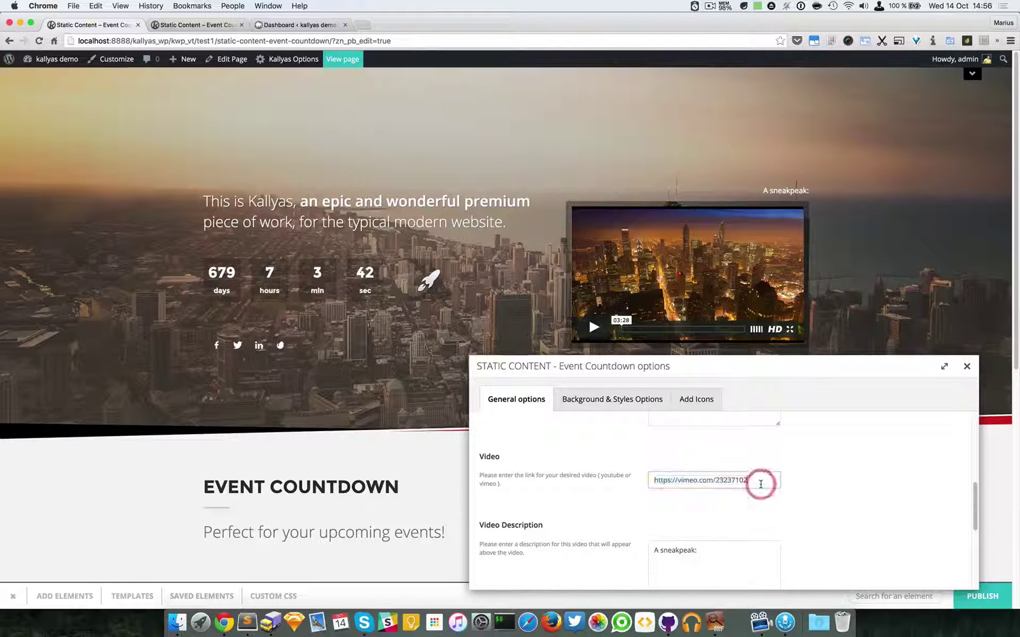
{"action": "double_click", "coordinate": [760, 483]}
{"action": "left_click", "coordinate": [761, 483]}
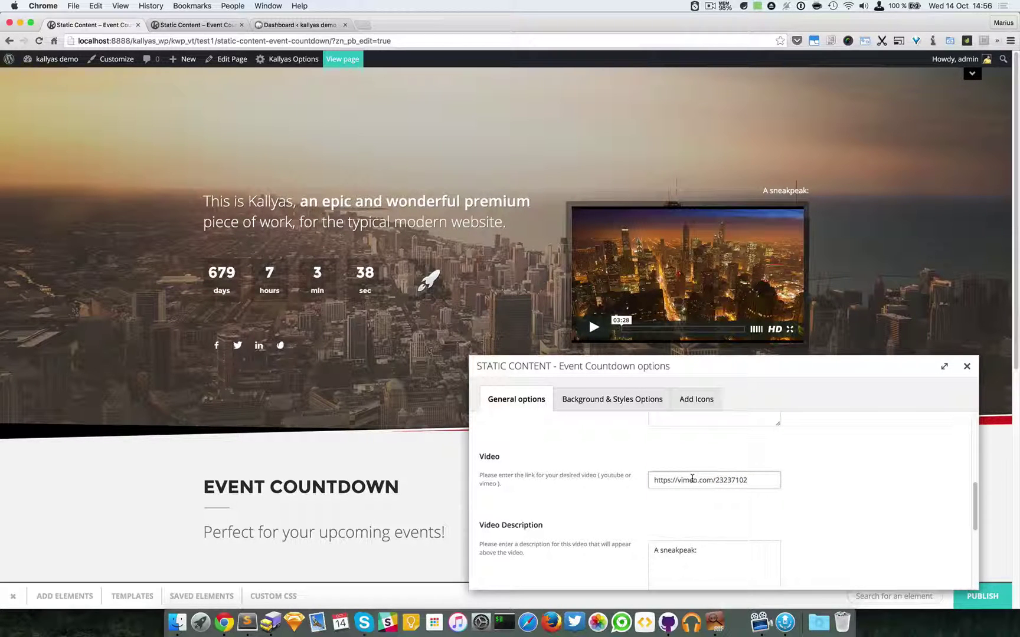
{"action": "scroll", "coordinate": [748, 476], "scroll_direction": "down", "scroll_amount": 3}
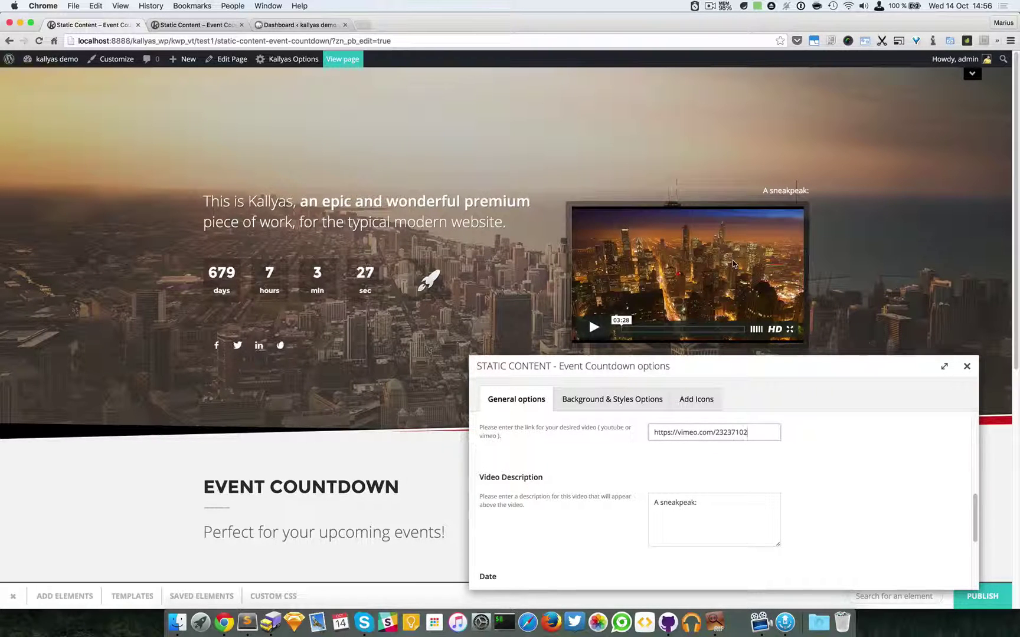
{"action": "scroll", "coordinate": [823, 436], "scroll_direction": "down", "scroll_amount": 2}
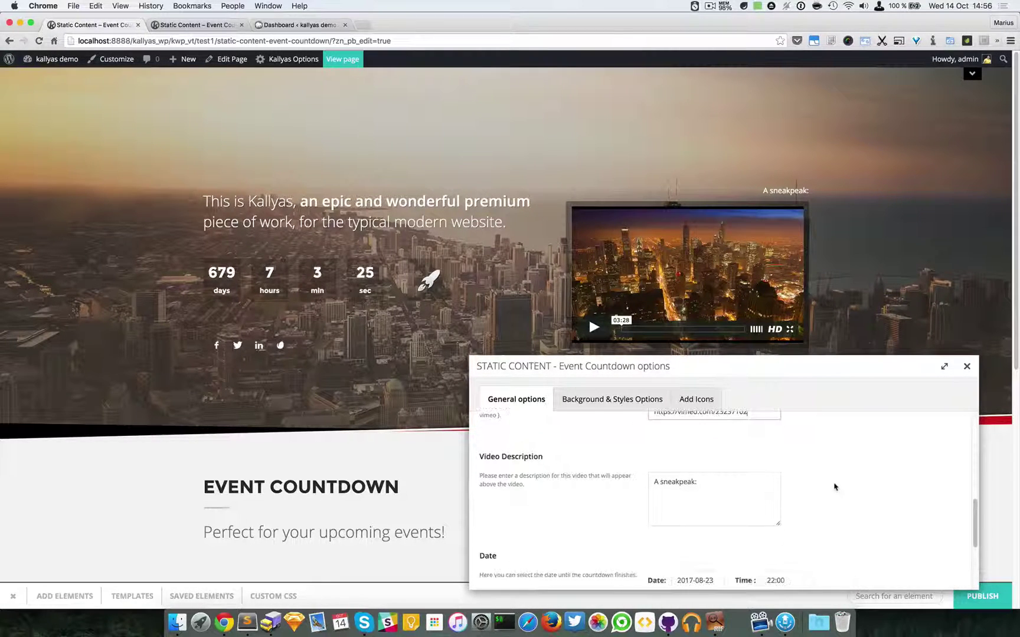
{"action": "scroll", "coordinate": [838, 494], "scroll_direction": "down", "scroll_amount": 3}
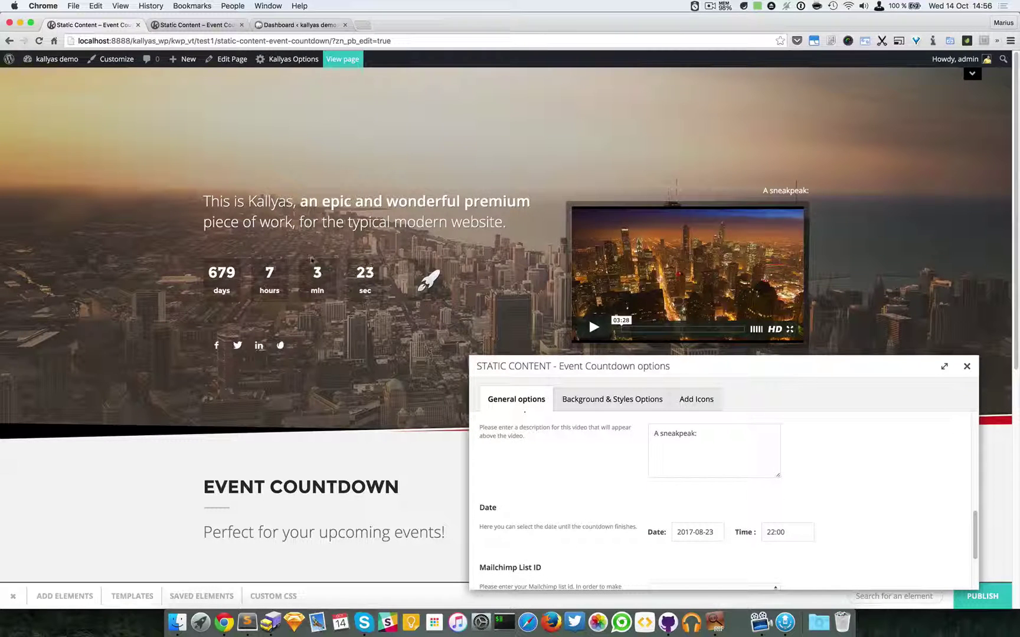
{"action": "scroll", "coordinate": [685, 523], "scroll_direction": "down", "scroll_amount": 2}
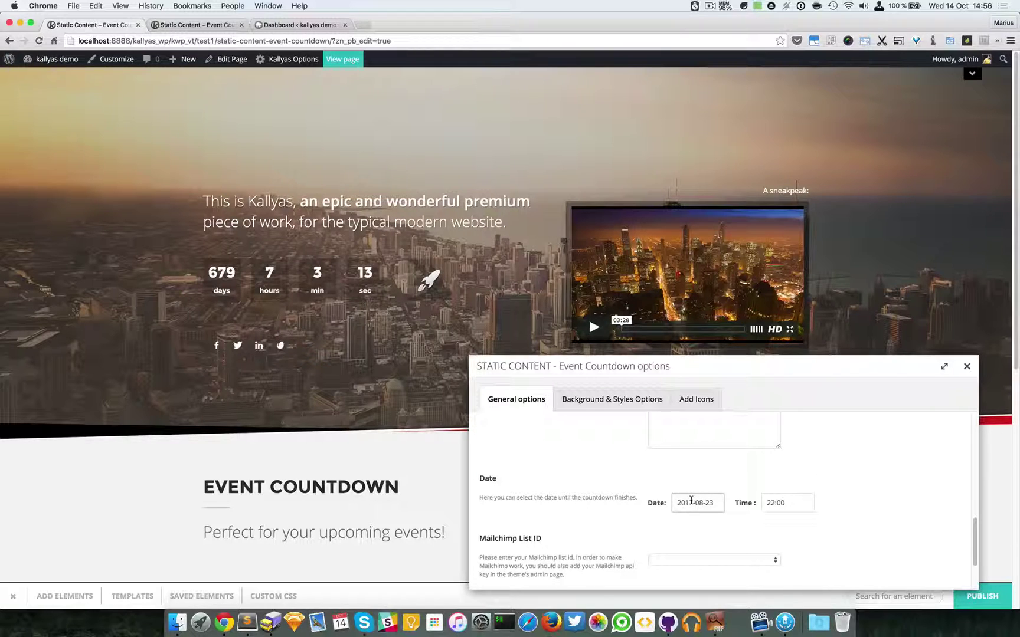
{"action": "left_click", "coordinate": [784, 497]}
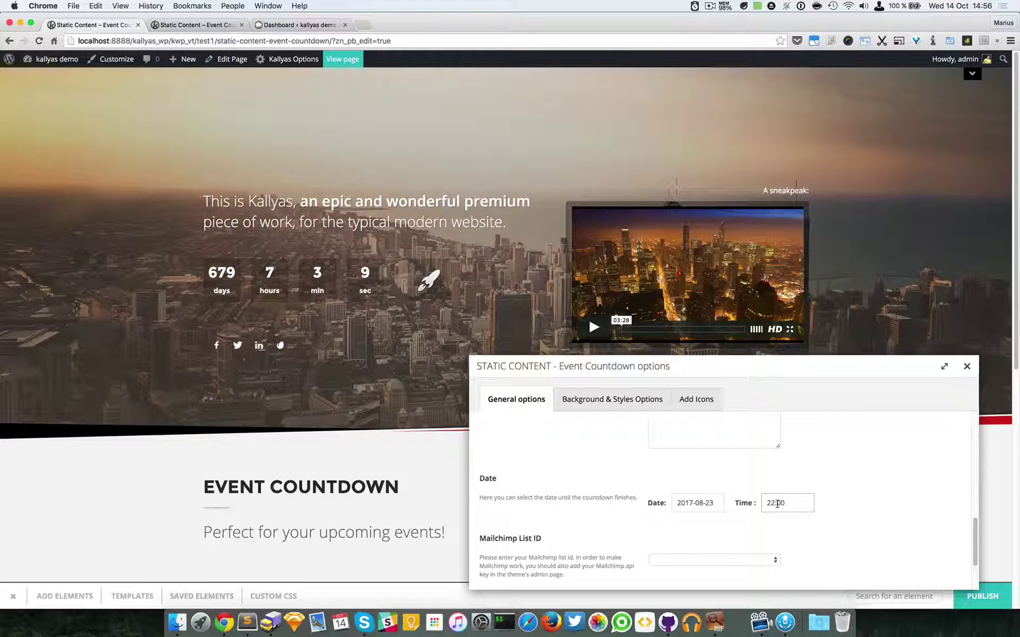
{"action": "left_click", "coordinate": [777, 502]}
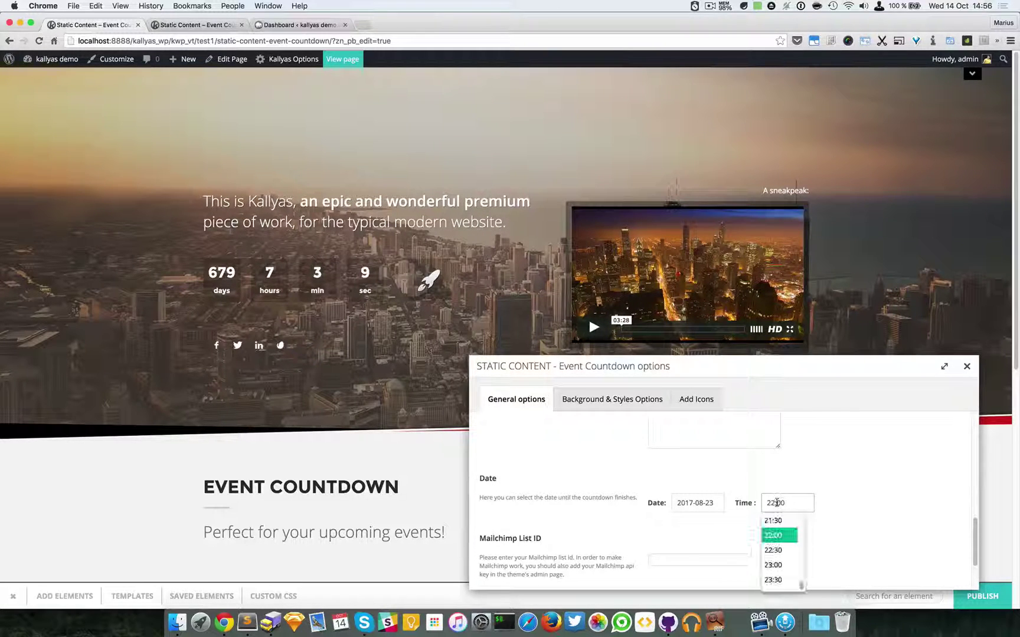
{"action": "left_click", "coordinate": [826, 513]}
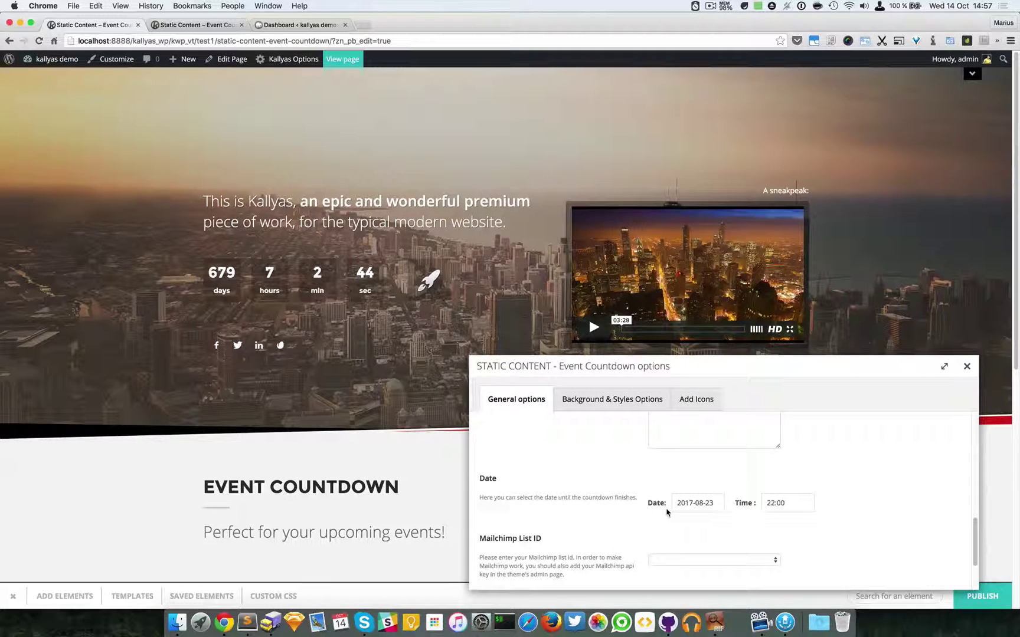
{"action": "scroll", "coordinate": [667, 512], "scroll_direction": "down", "scroll_amount": 3}
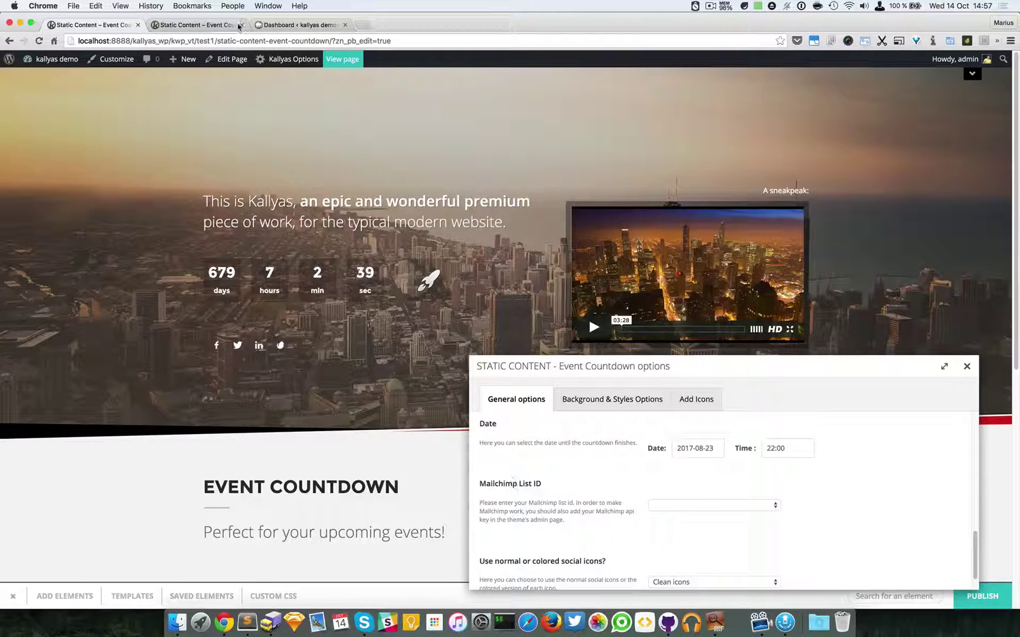
- Open a new tab and go to the Kallyas demo at kallyas.net/demo
{"action": "left_click", "coordinate": [214, 25]}
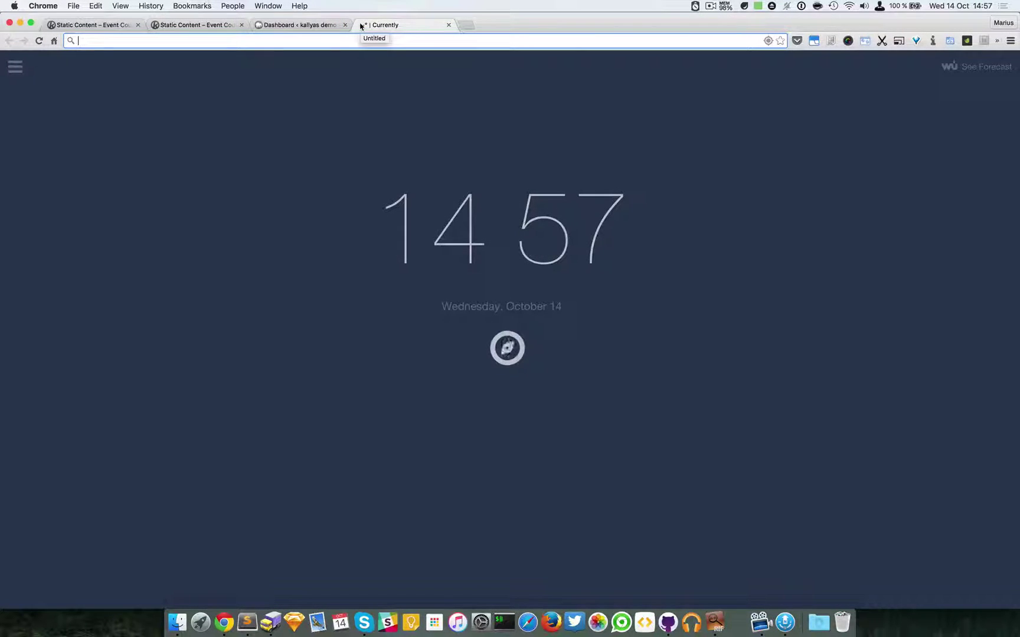
{"action": "left_click", "coordinate": [53, 40]}
{"action": "left_click", "coordinate": [136, 41]}
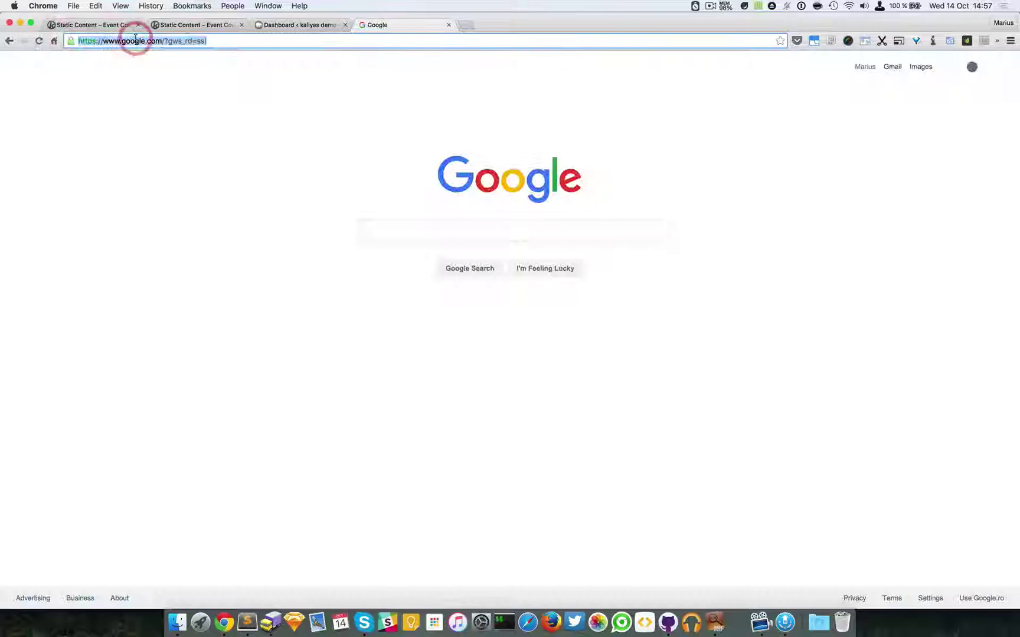
{"action": "type", "text": "kallyas.net/demo"}
{"action": "key", "text": "Return"}
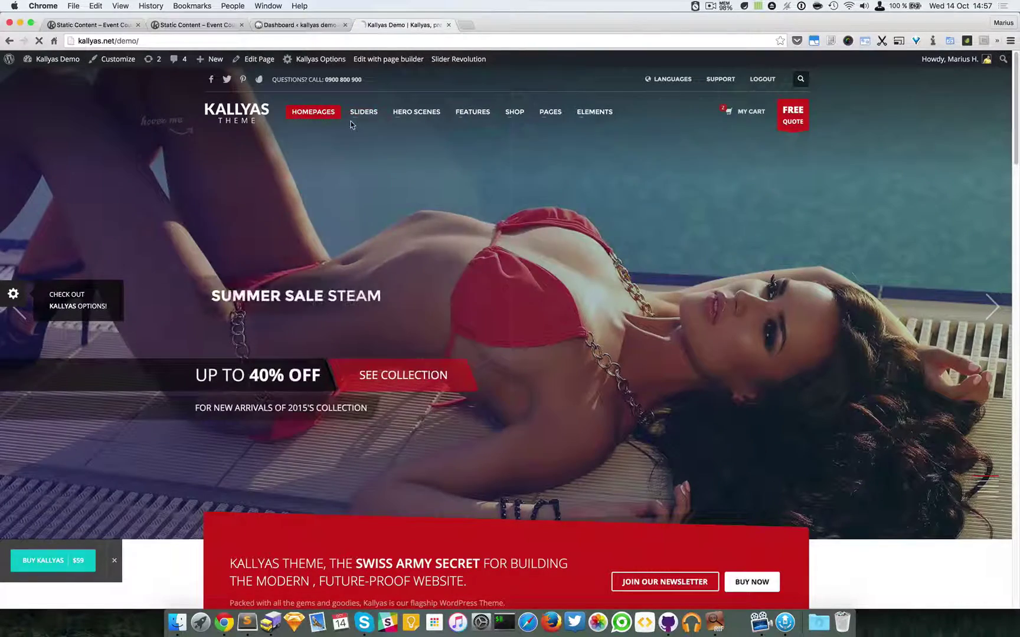
- Open the Kallyas demo's Event Countdown hero scene, then return to the local countdown page
{"action": "mouse_move", "coordinate": [416, 113]}
{"action": "left_click", "coordinate": [441, 230]}
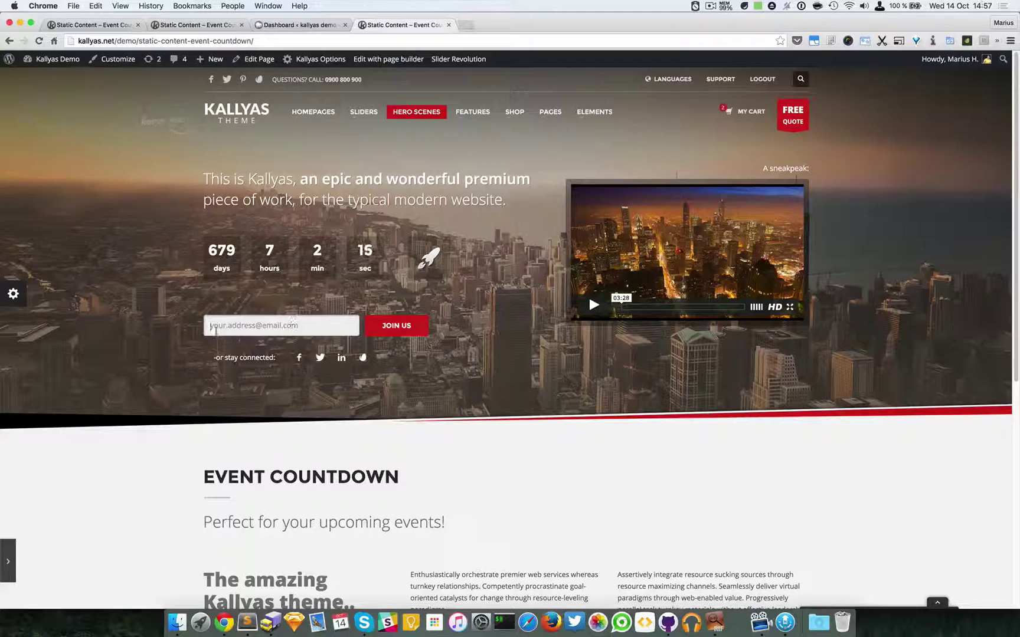
{"action": "left_click", "coordinate": [195, 25]}
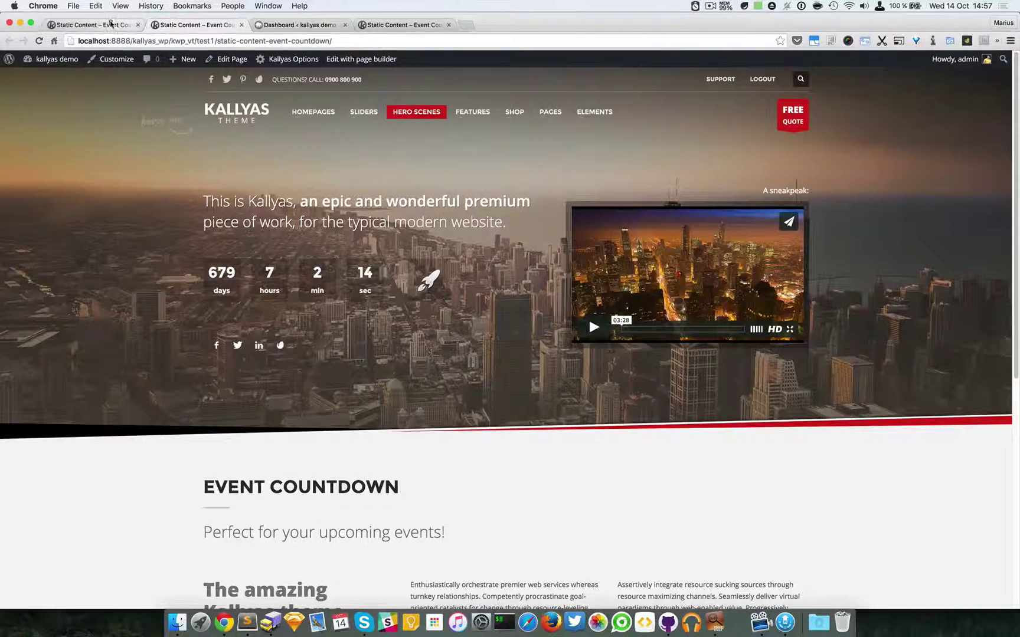
- Move the Event Countdown options up-left, check the empty Mailchimp List ID, then go to the Dashboard
{"action": "left_click", "coordinate": [111, 24]}
{"action": "left_click_drag", "start_coordinate": [706, 364], "coordinate": [666, 343]}
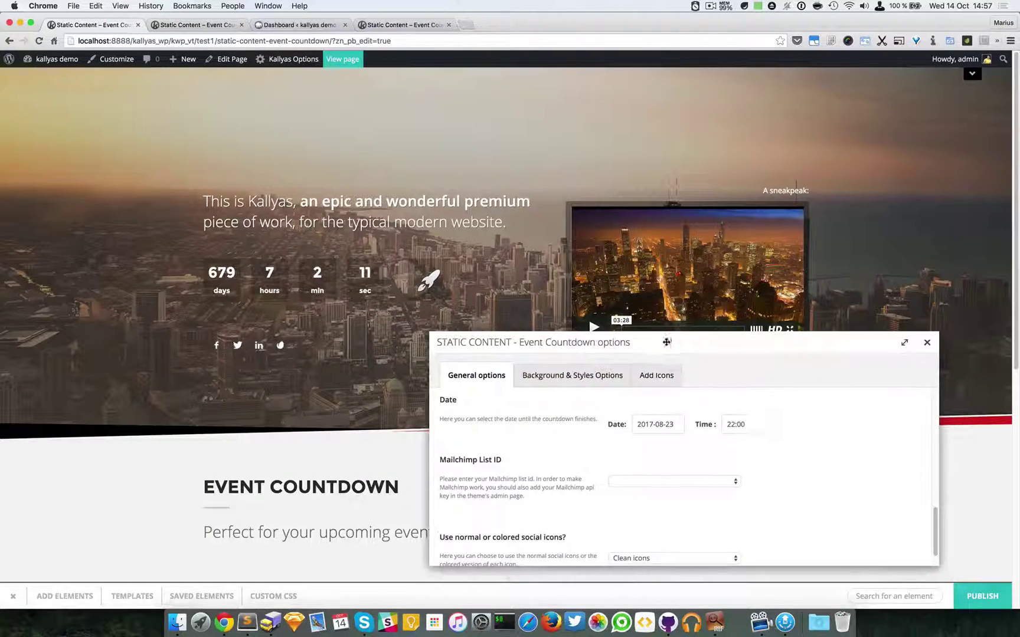
{"action": "scroll", "coordinate": [584, 502], "scroll_direction": "down", "scroll_amount": 2}
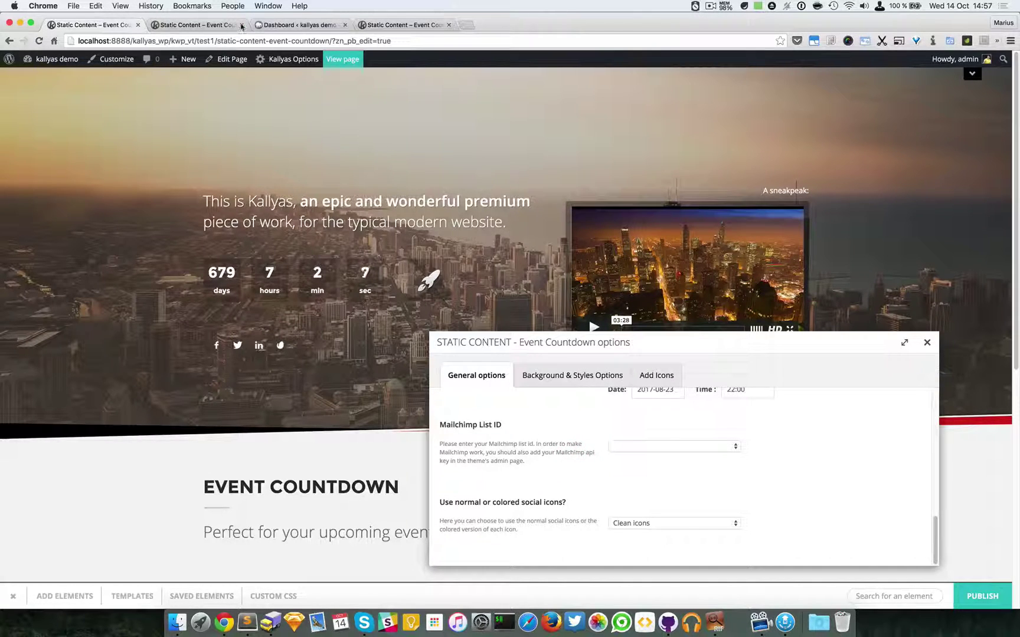
{"action": "left_click", "coordinate": [298, 24]}
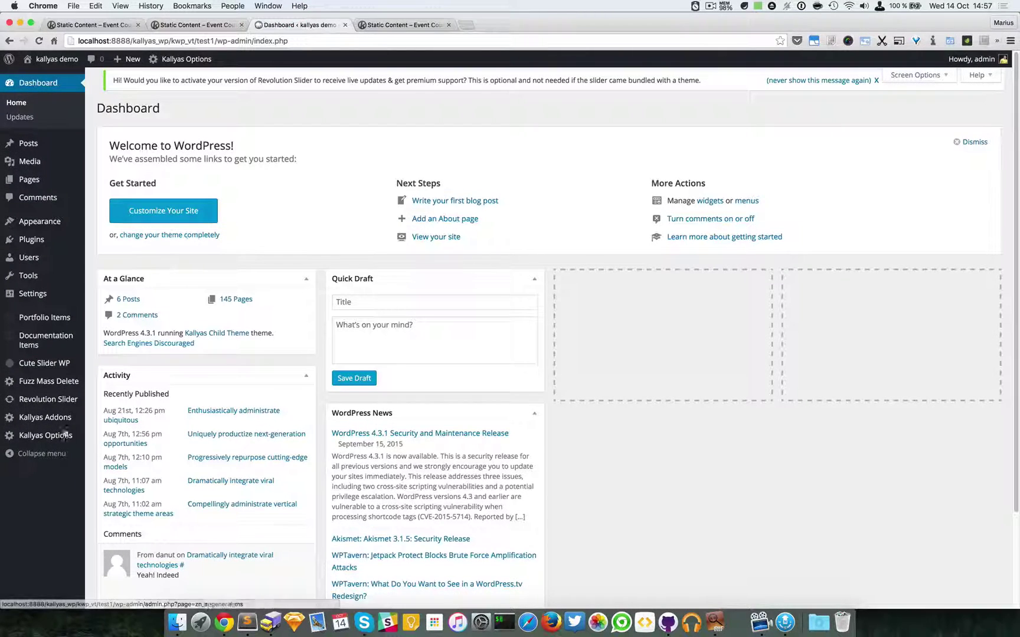
- Open Kallyas General Options in a new tab and view its Mailchimp settings
{"action": "mouse_move", "coordinate": [35, 445]}
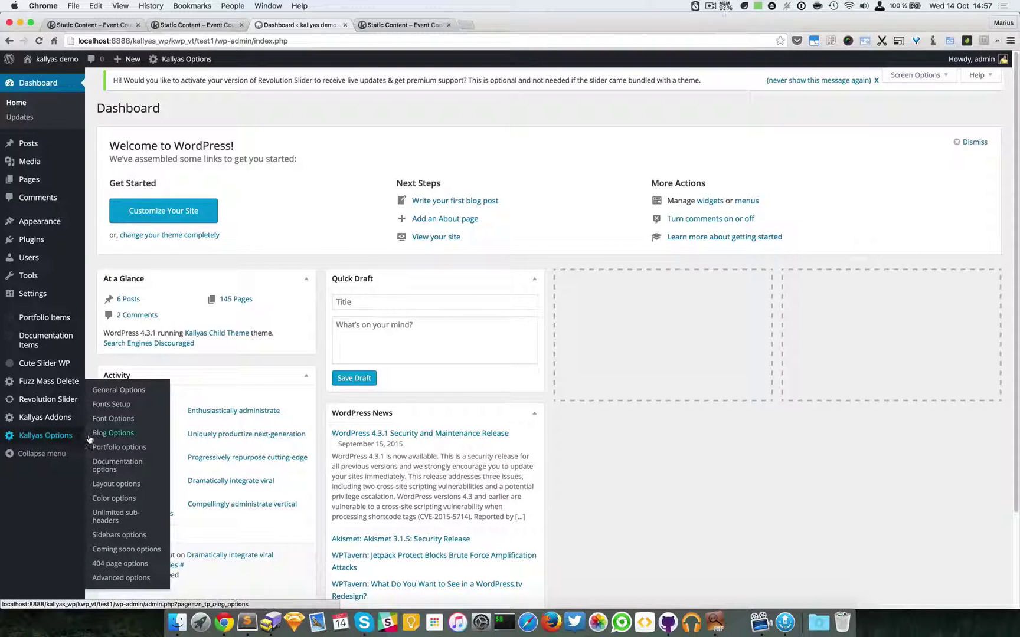
{"action": "left_click", "coordinate": [139, 391], "text": "super"}
{"action": "left_click", "coordinate": [378, 25]}
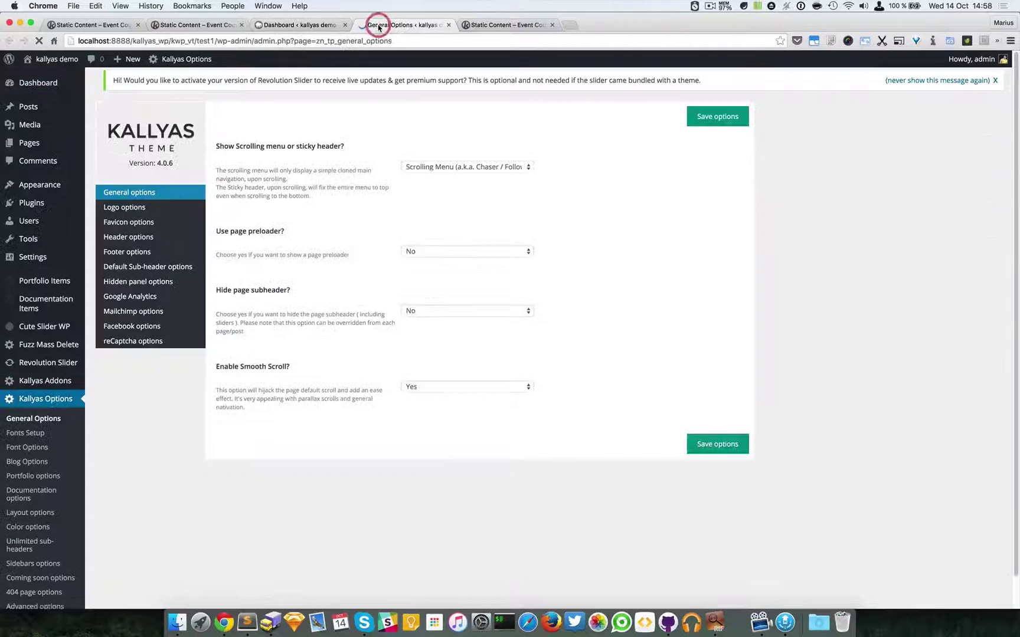
{"action": "left_click", "coordinate": [147, 312]}
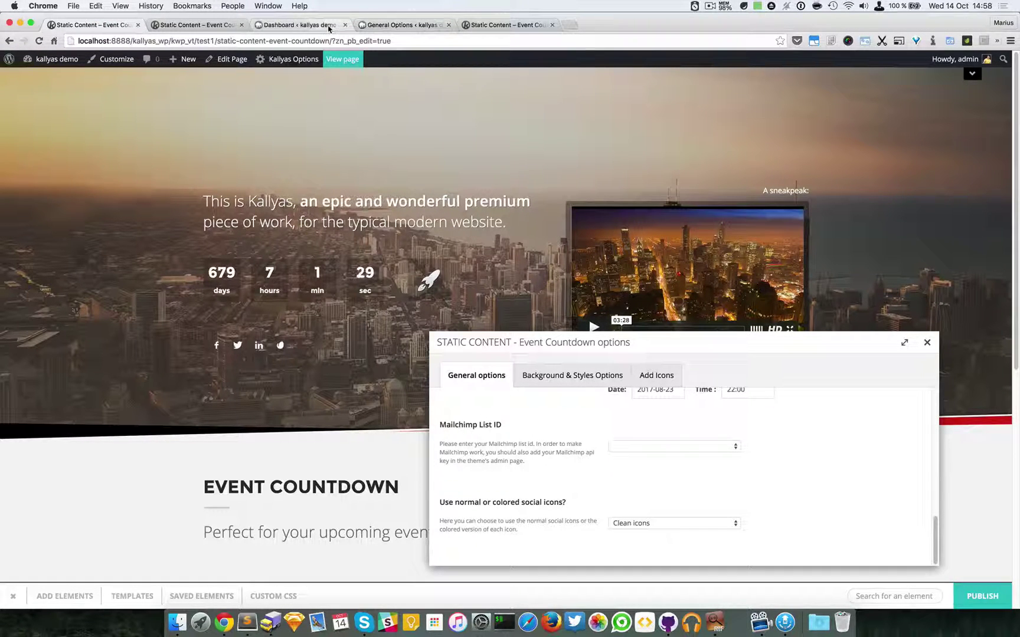
- Set 'Use normal or colored social icons?' to Colored on Hover icons and show the Add Icons list
{"action": "left_click", "coordinate": [658, 446]}
{"action": "left_click", "coordinate": [654, 475]}
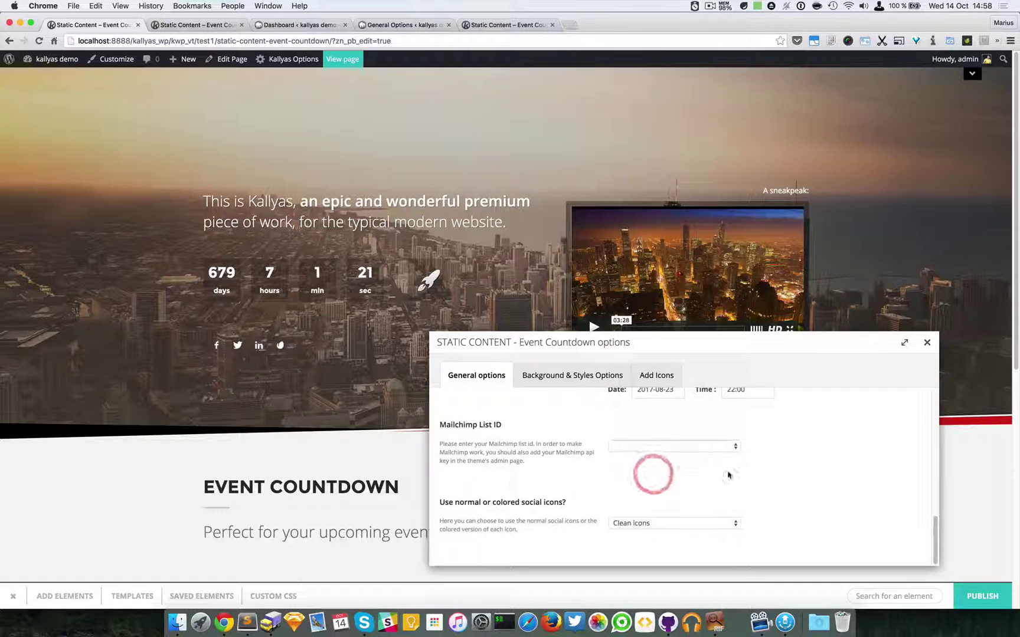
{"action": "left_click", "coordinate": [735, 472]}
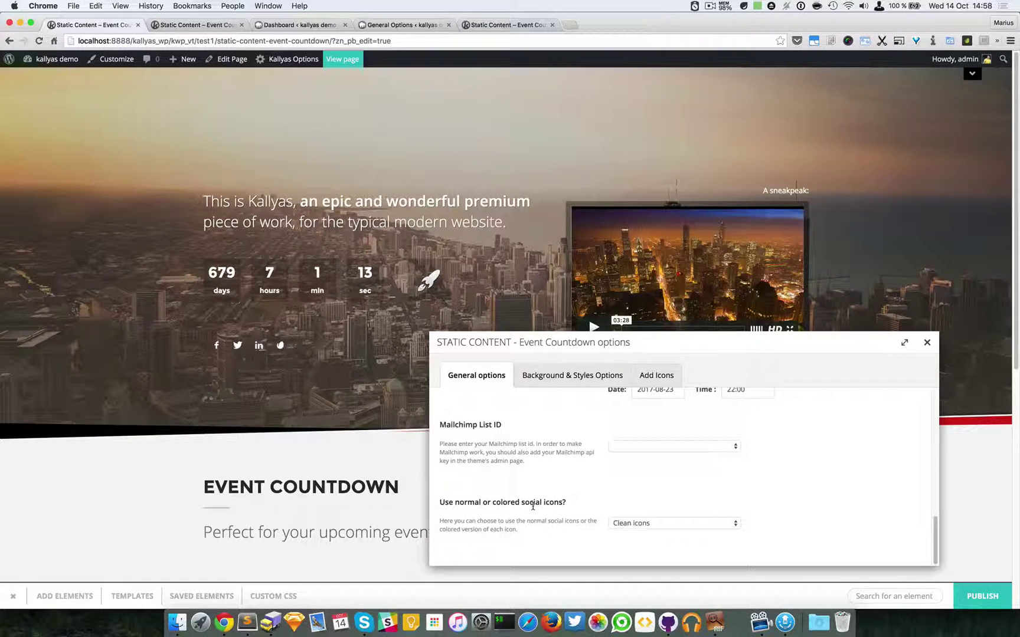
{"action": "left_click", "coordinate": [628, 523]}
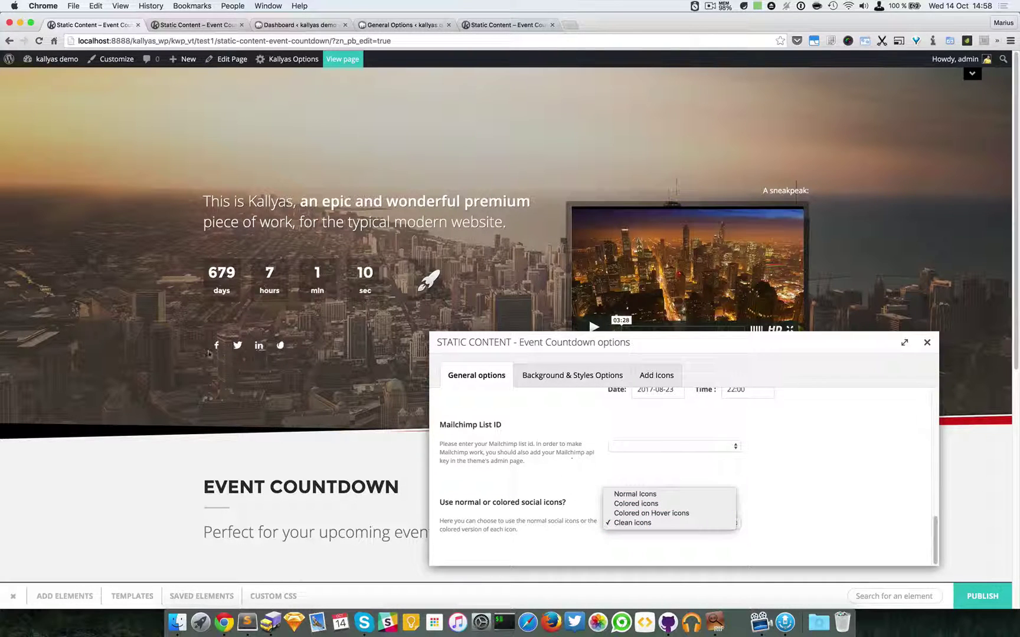
{"action": "left_click", "coordinate": [866, 513]}
{"action": "left_click", "coordinate": [866, 500]}
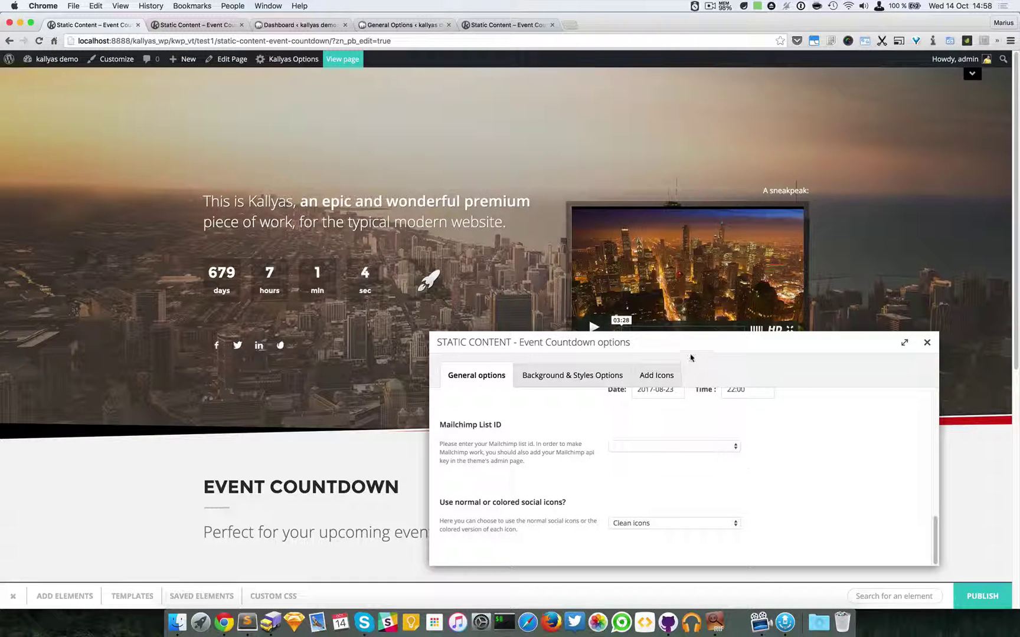
{"action": "left_click", "coordinate": [713, 529]}
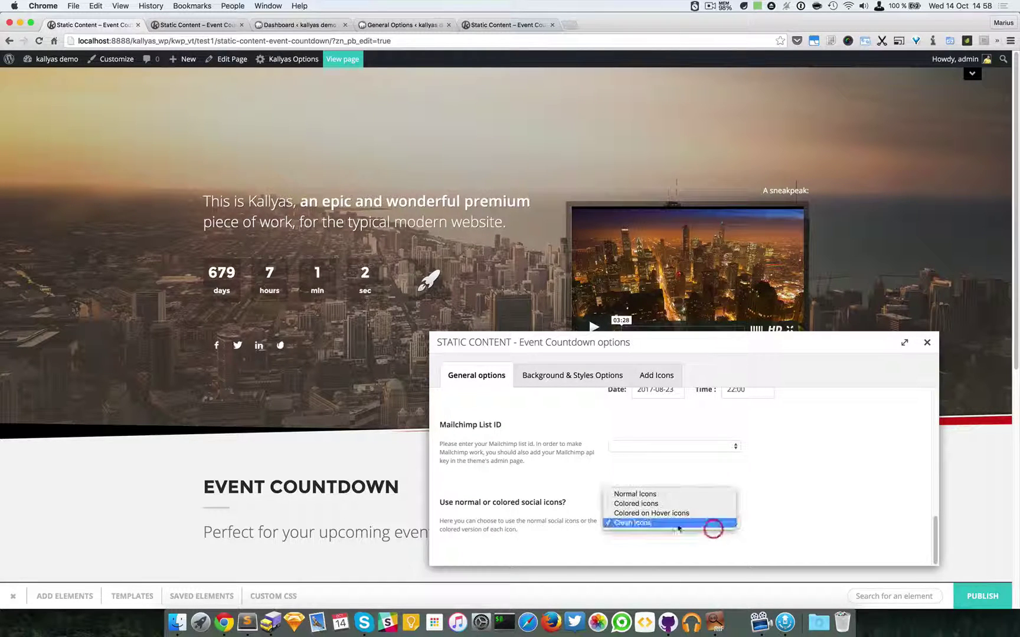
{"action": "left_click", "coordinate": [572, 528]}
{"action": "left_click", "coordinate": [630, 521]}
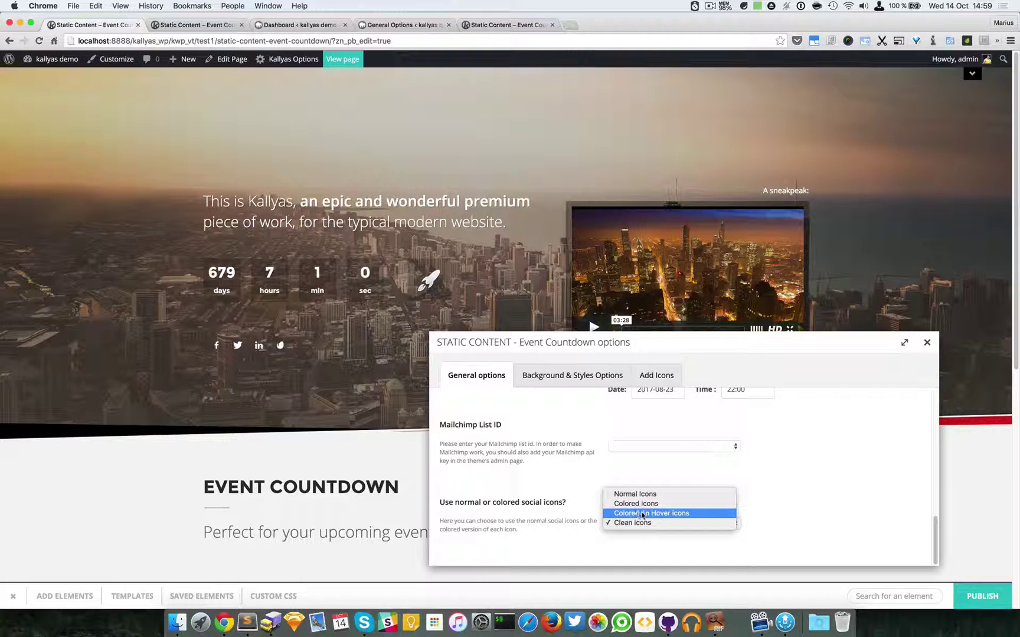
{"action": "left_click", "coordinate": [649, 515]}
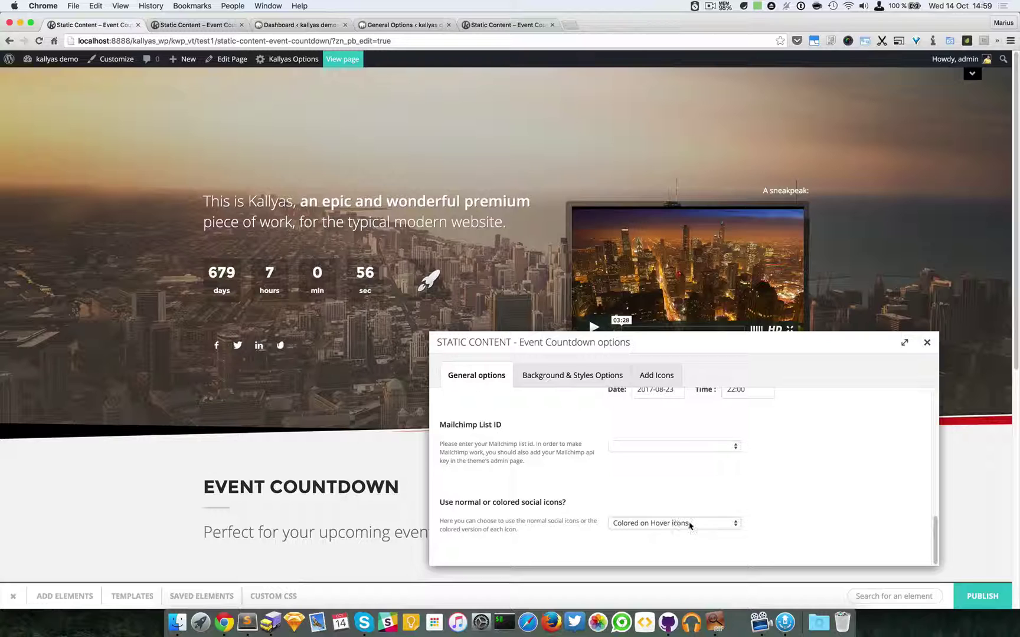
{"action": "left_click", "coordinate": [666, 376]}
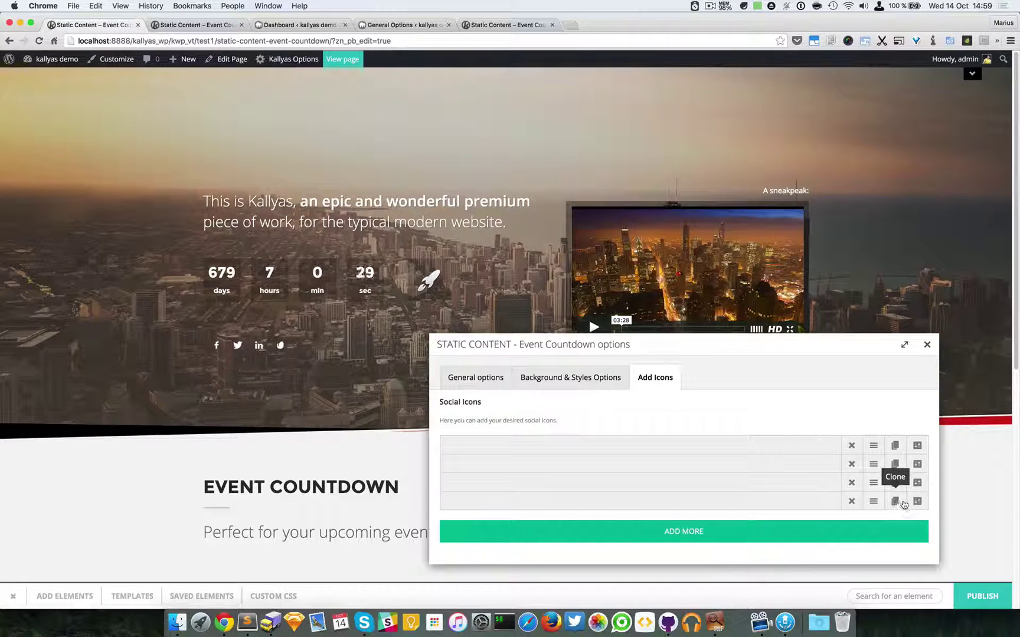
- Open the Edit settings of the first social icon row, Twitter
{"action": "left_click", "coordinate": [917, 445]}
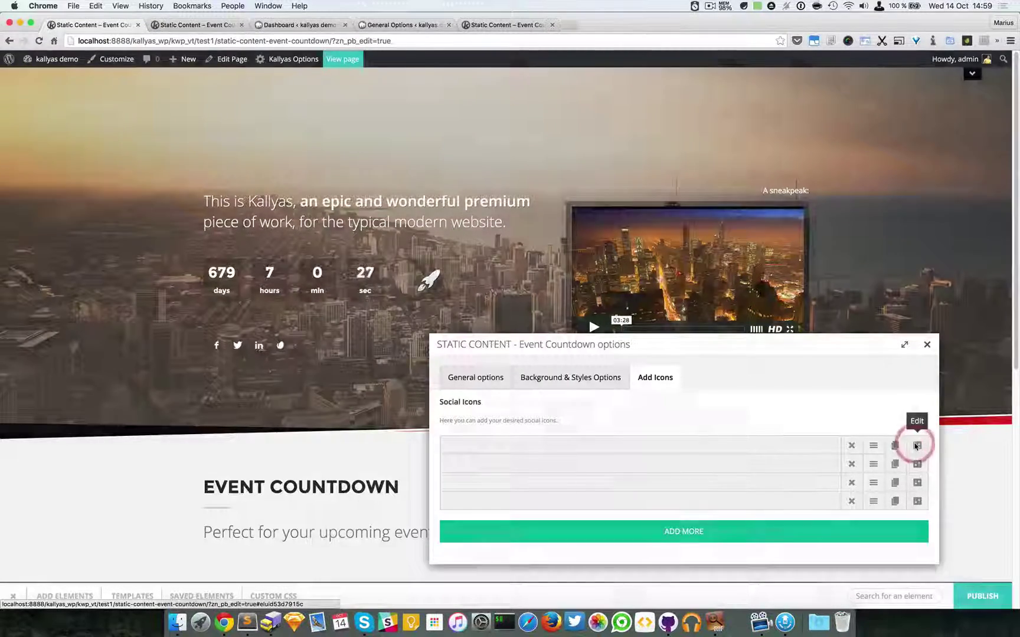
- Reposition the icon settings dialog and review its title Twitter and link #
{"action": "left_click_drag", "start_coordinate": [571, 220], "coordinate": [753, 255]}
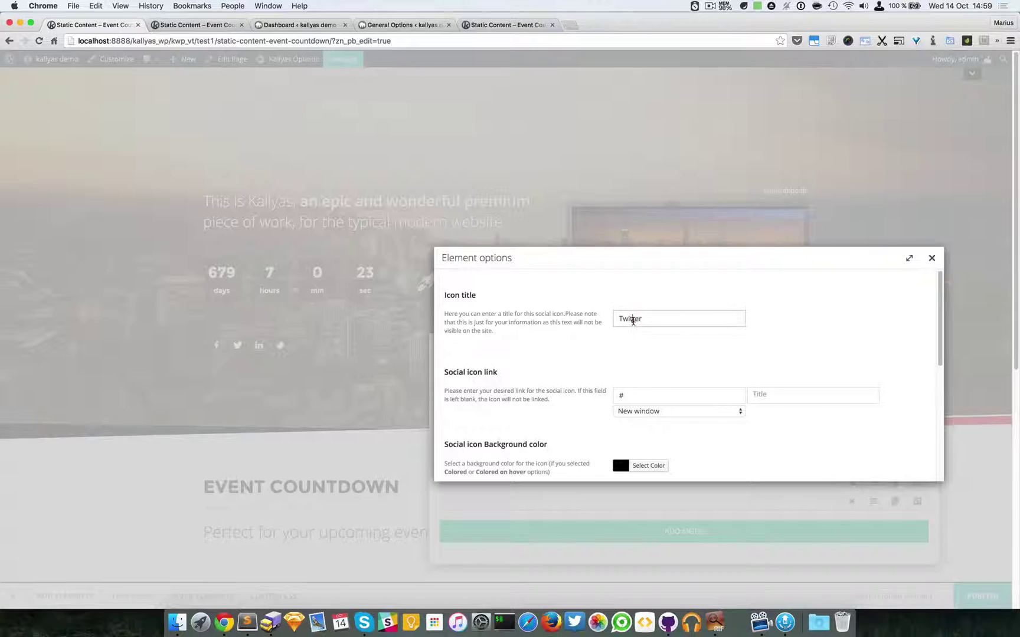
{"action": "left_click", "coordinate": [633, 320]}
{"action": "scroll", "coordinate": [651, 357], "scroll_direction": "down", "scroll_amount": 1}
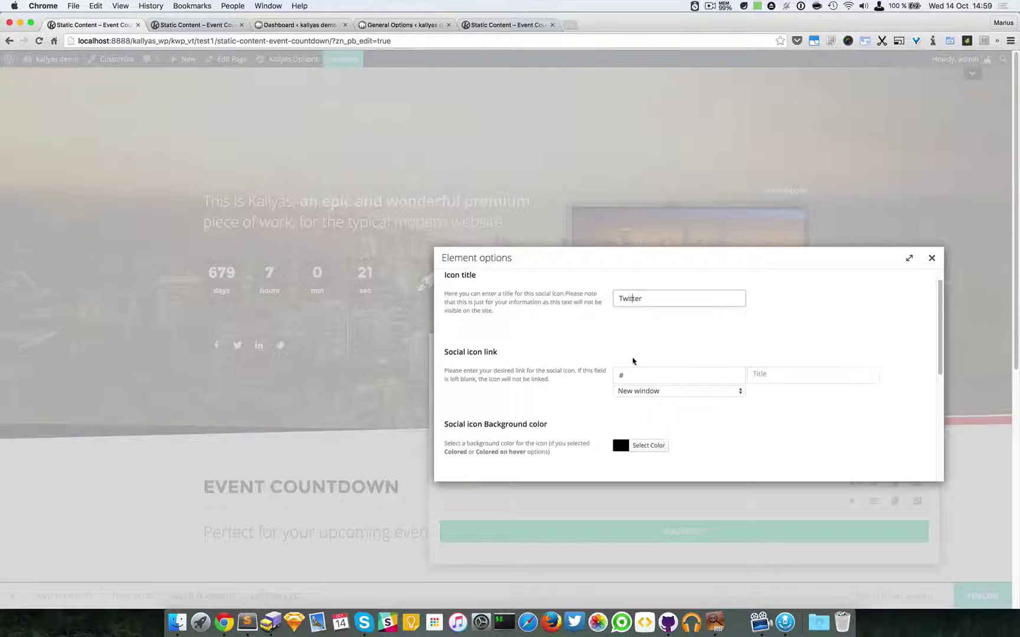
{"action": "left_click", "coordinate": [649, 376]}
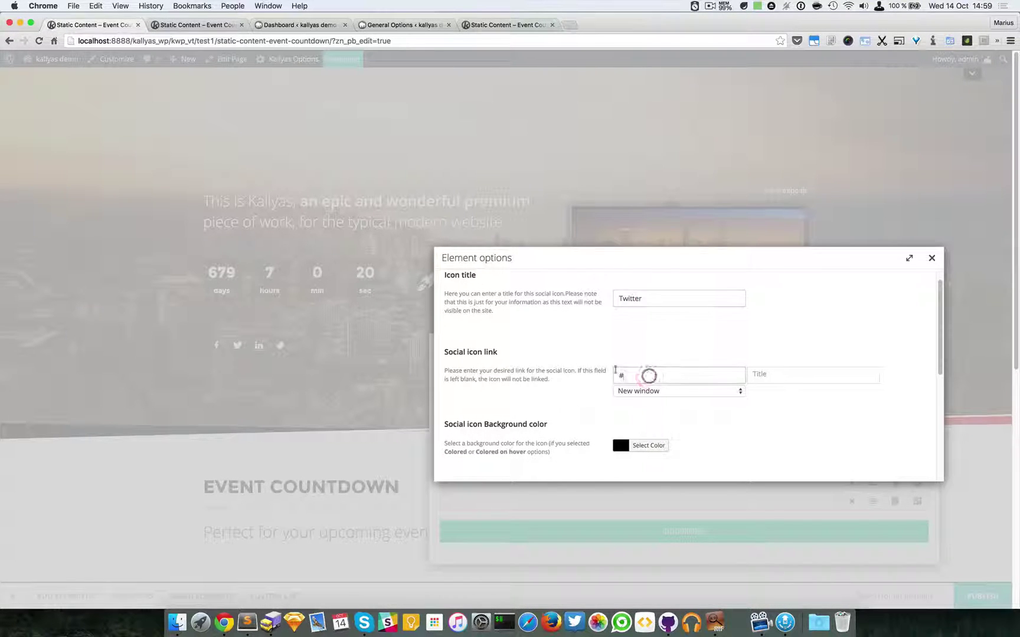
{"action": "left_click", "coordinate": [621, 376]}
{"action": "scroll", "coordinate": [654, 367], "scroll_direction": "down", "scroll_amount": 2}
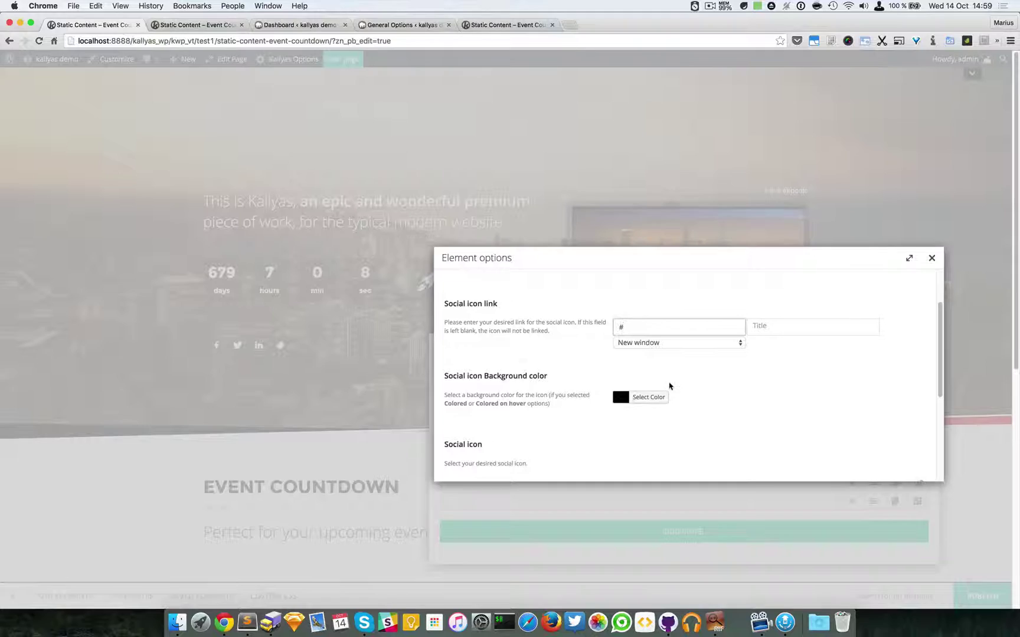
- Set the Social icon Background color to blue #2091c9
{"action": "left_click", "coordinate": [656, 397]}
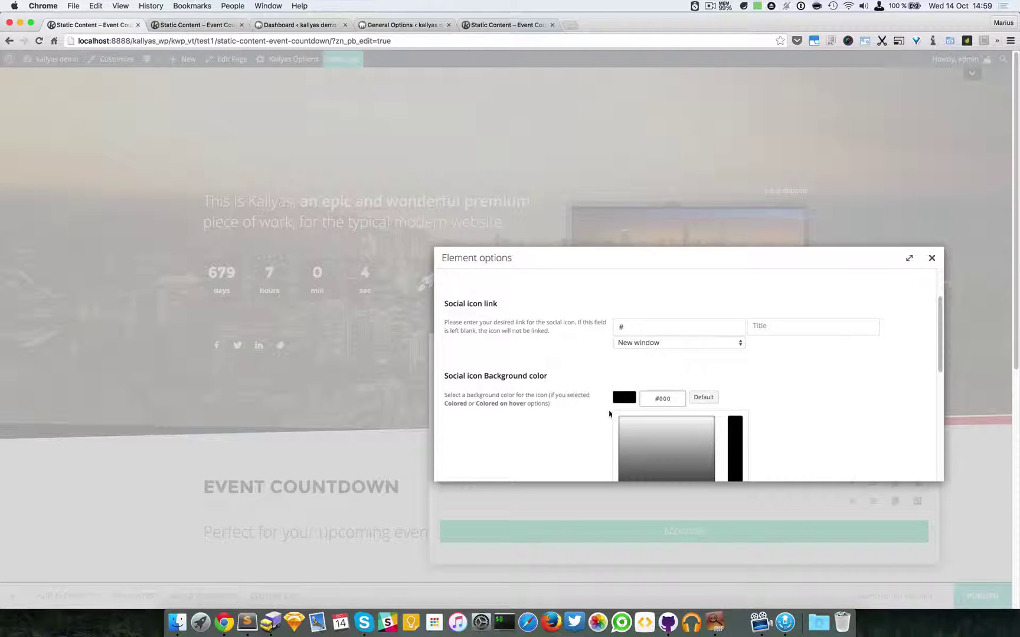
{"action": "scroll", "coordinate": [785, 410], "scroll_direction": "down", "scroll_amount": 3}
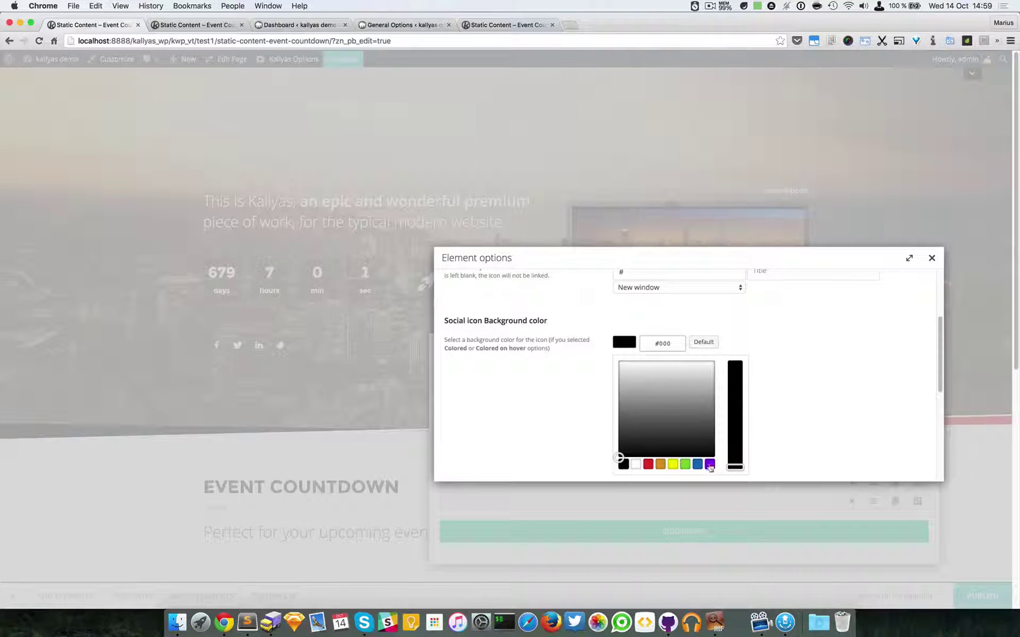
{"action": "left_click", "coordinate": [697, 464]}
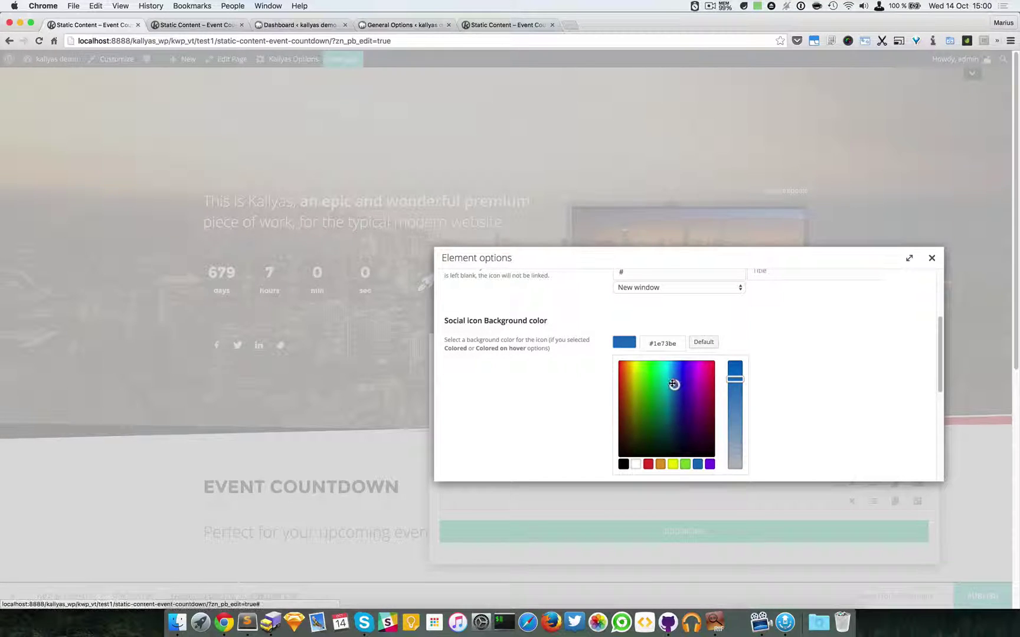
{"action": "left_click_drag", "start_coordinate": [673, 384], "coordinate": [671, 381]}
- Keep the Twitter glyph as the icon's symbol after trying the mail glyph, and close its Element options
{"action": "left_click", "coordinate": [801, 335]}
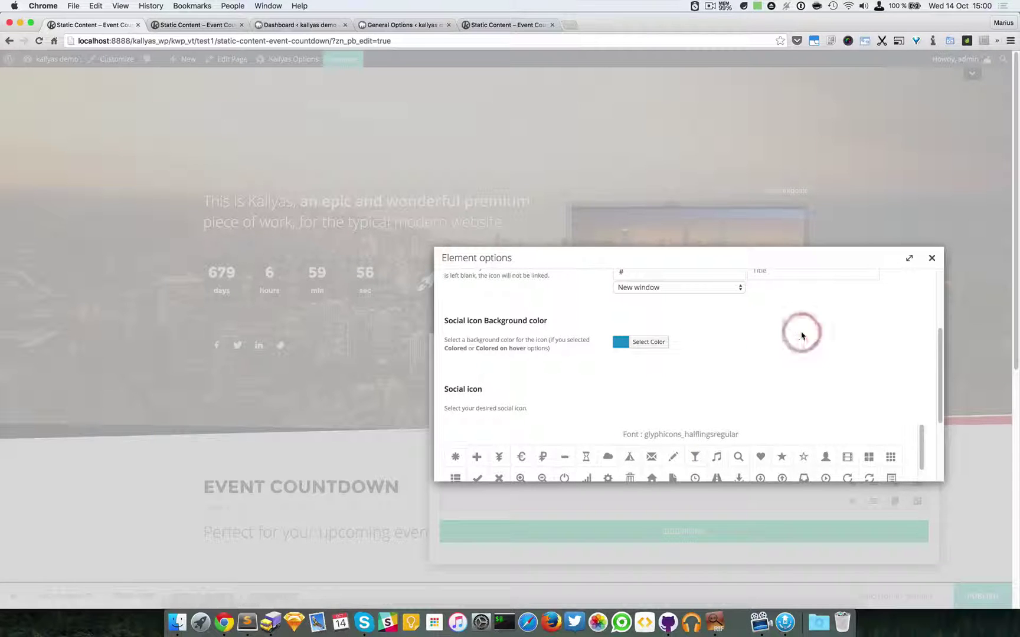
{"action": "scroll", "coordinate": [649, 334], "scroll_direction": "down", "scroll_amount": 4}
{"action": "scroll", "coordinate": [921, 416], "scroll_direction": "down", "scroll_amount": 10}
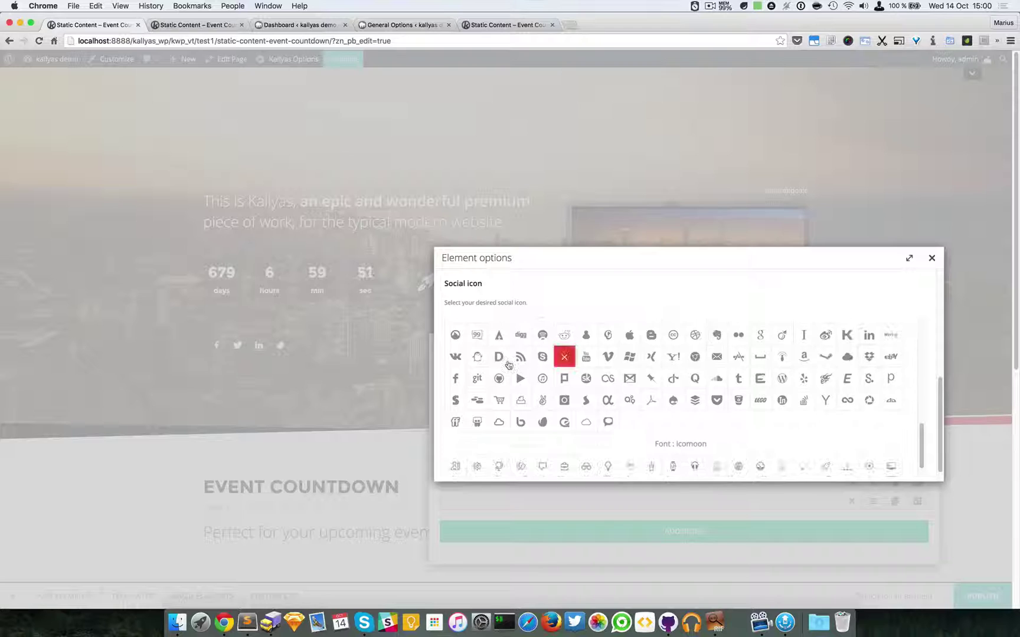
{"action": "scroll", "coordinate": [560, 362], "scroll_direction": "up", "scroll_amount": 1}
{"action": "scroll", "coordinate": [649, 357], "scroll_direction": "up", "scroll_amount": 1}
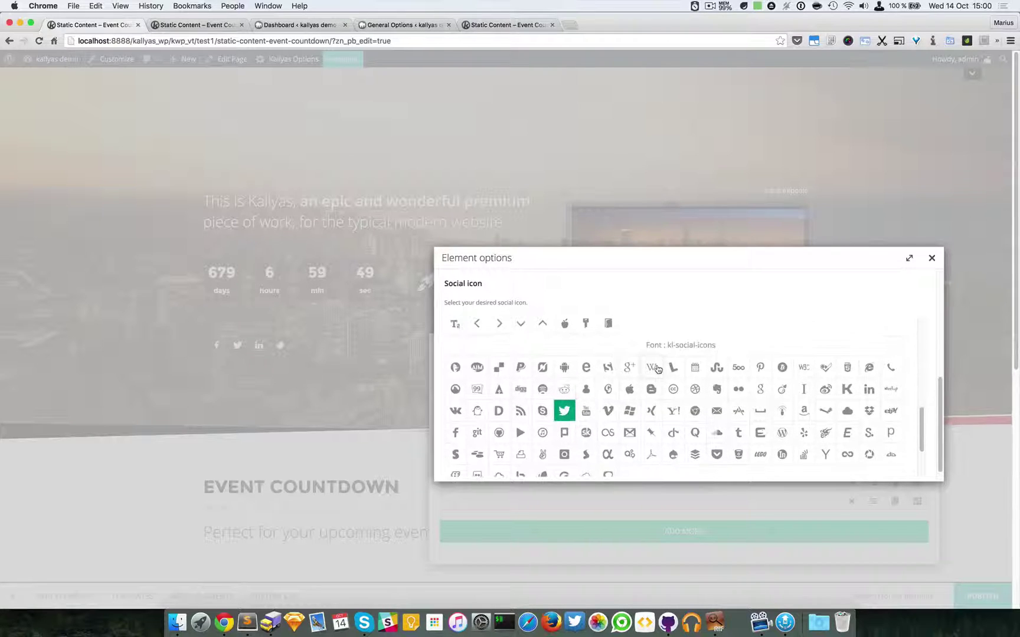
{"action": "scroll", "coordinate": [670, 335], "scroll_direction": "down", "scroll_amount": 1}
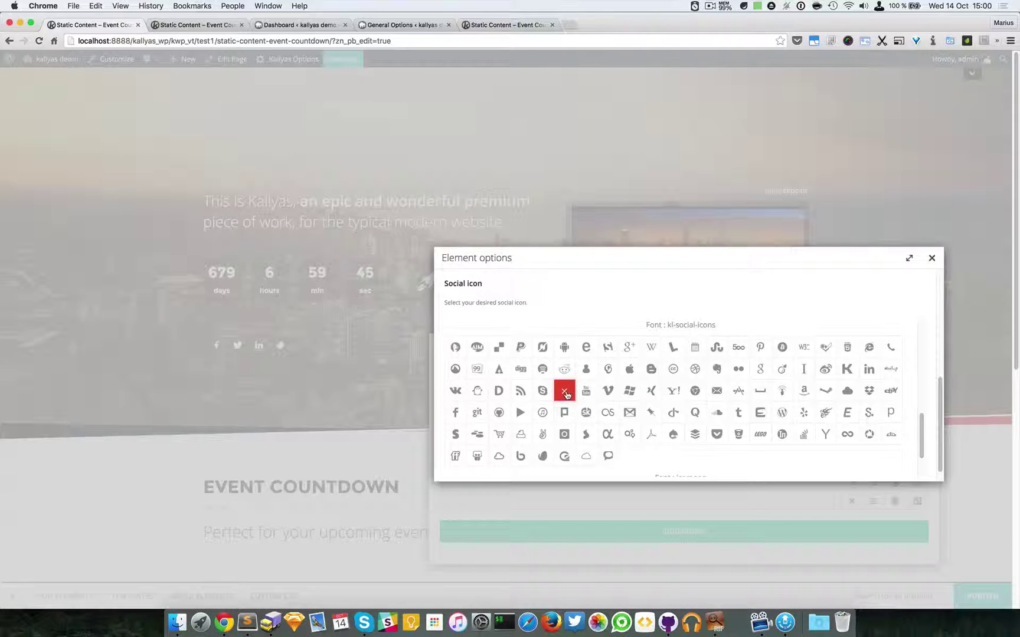
{"action": "left_click", "coordinate": [725, 396]}
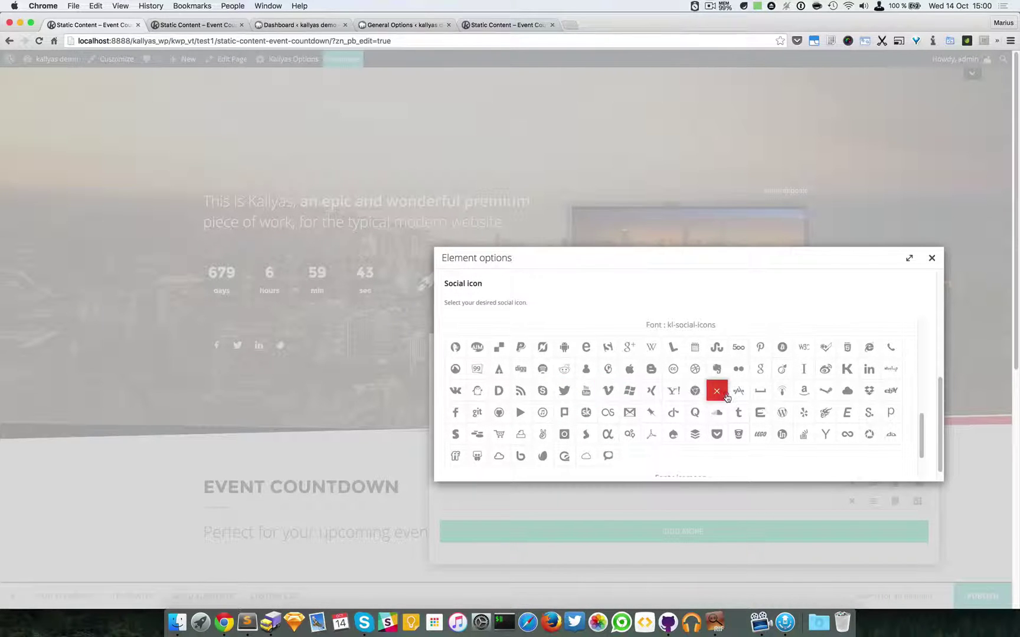
{"action": "left_click", "coordinate": [562, 392]}
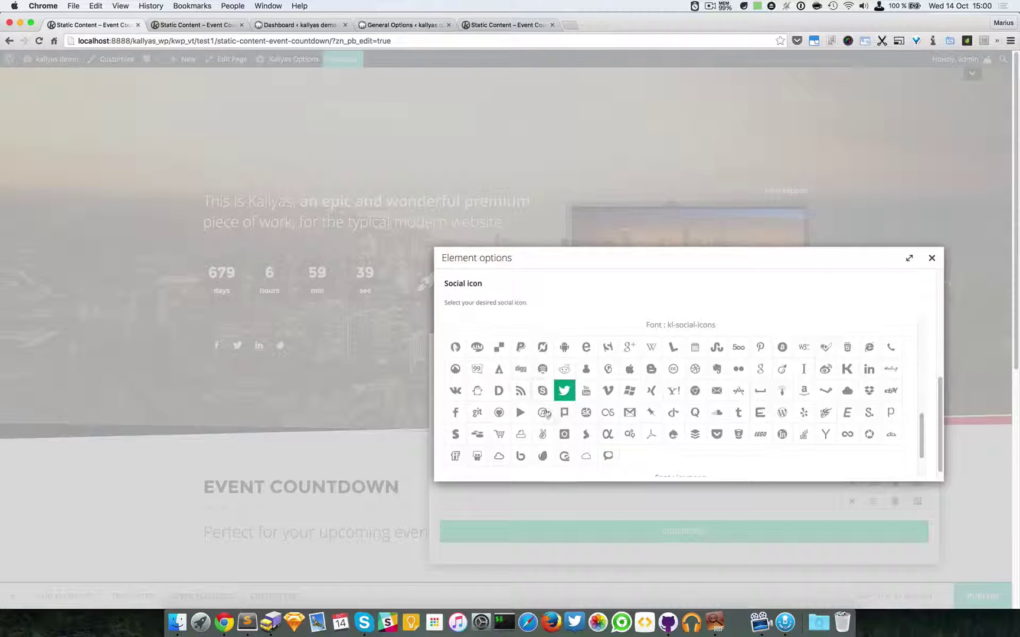
{"action": "scroll", "coordinate": [561, 407], "scroll_direction": "down", "scroll_amount": 2}
{"action": "scroll", "coordinate": [590, 407], "scroll_direction": "down", "scroll_amount": 2}
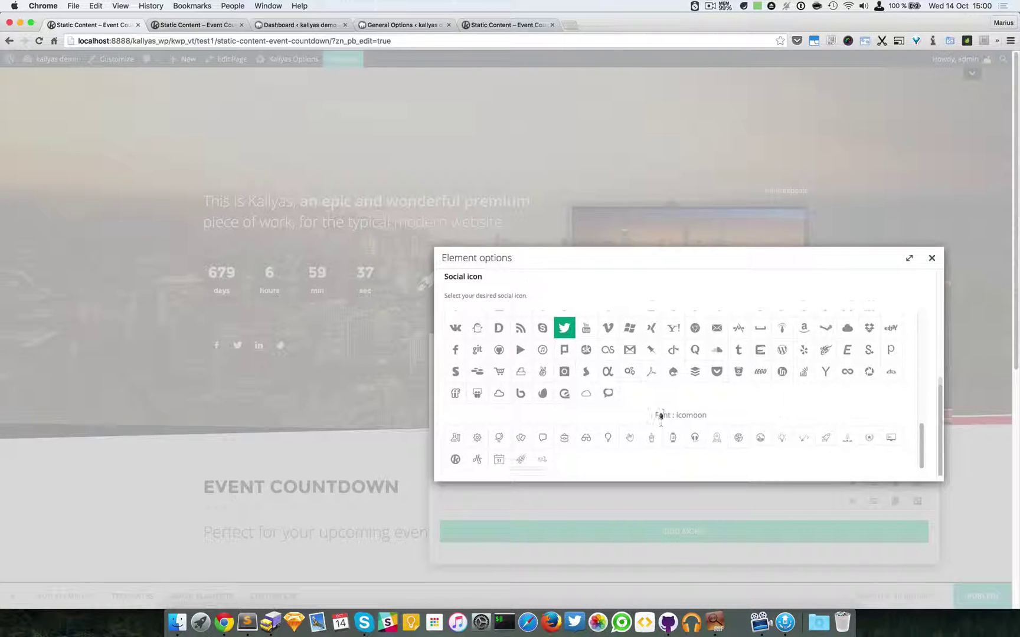
{"action": "left_click", "coordinate": [931, 258]}
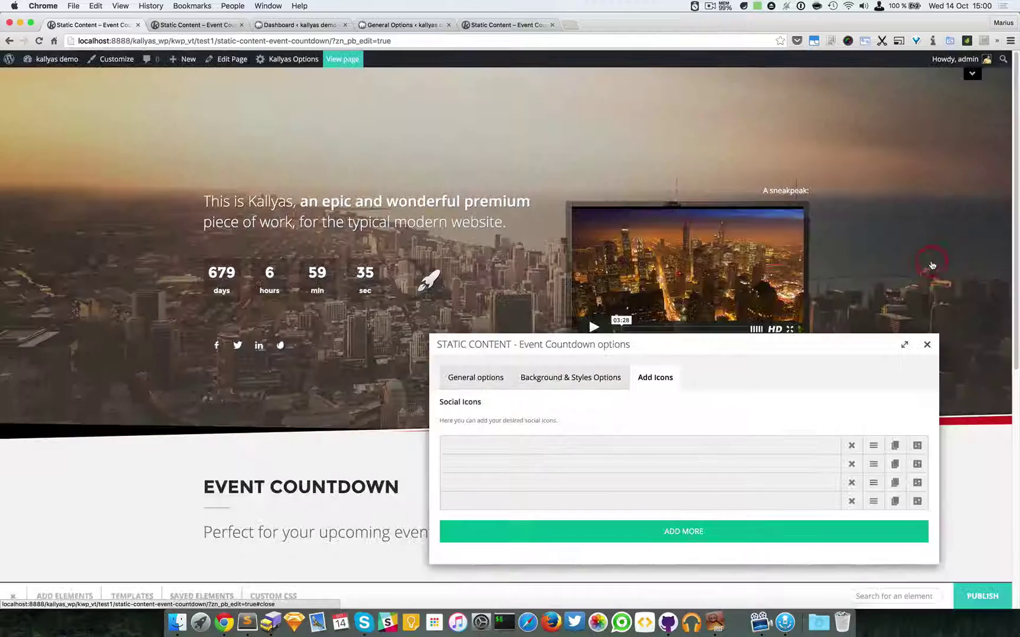
- Close the Event Countdown options dialog so the Add Elements panel appears
{"action": "left_click", "coordinate": [925, 346]}
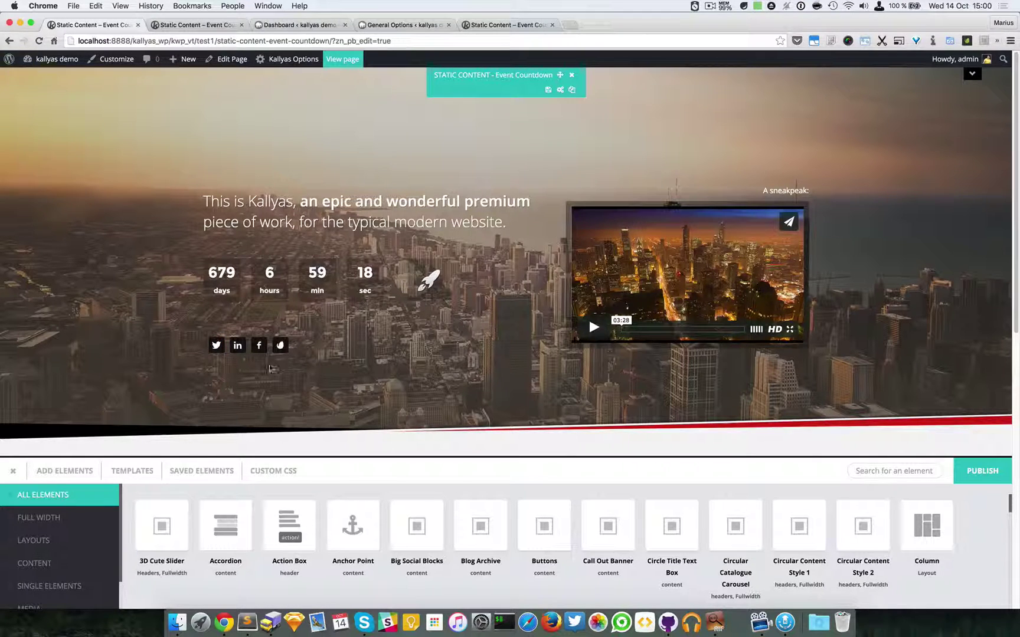
- Search elements for 'static' and drop a STATIC CONTENT - Event Countdown element below the hero
{"action": "left_click", "coordinate": [909, 469]}
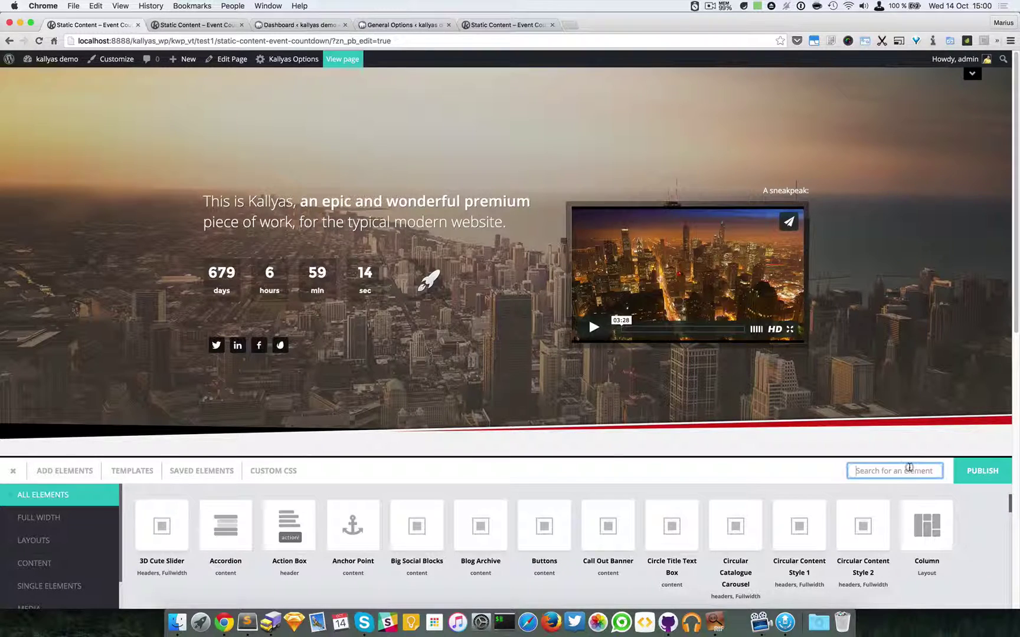
{"action": "type", "text": "static"}
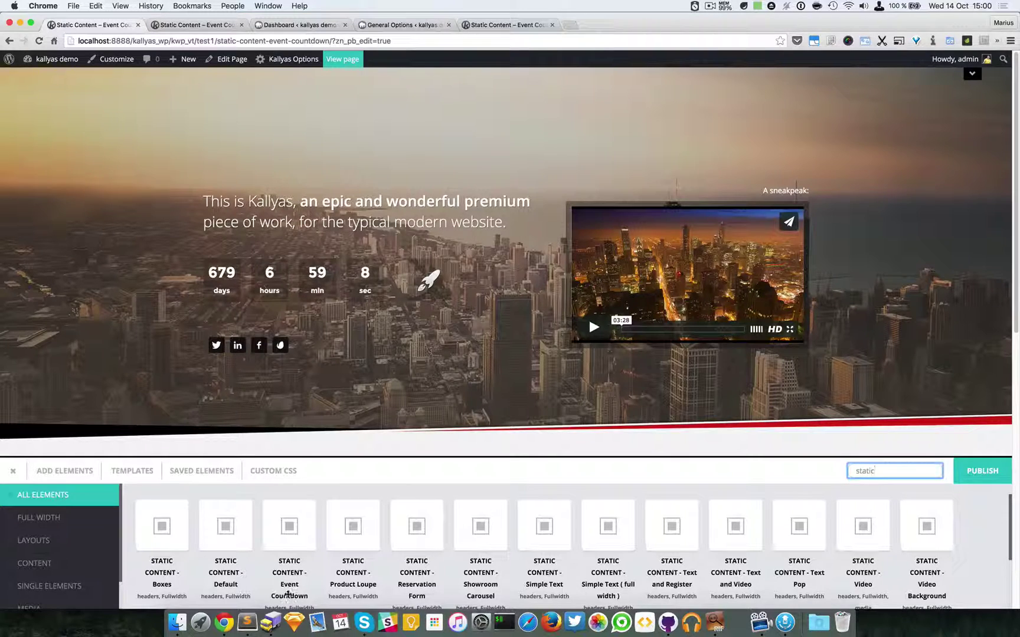
{"action": "left_click_drag", "start_coordinate": [287, 539], "coordinate": [413, 413]}
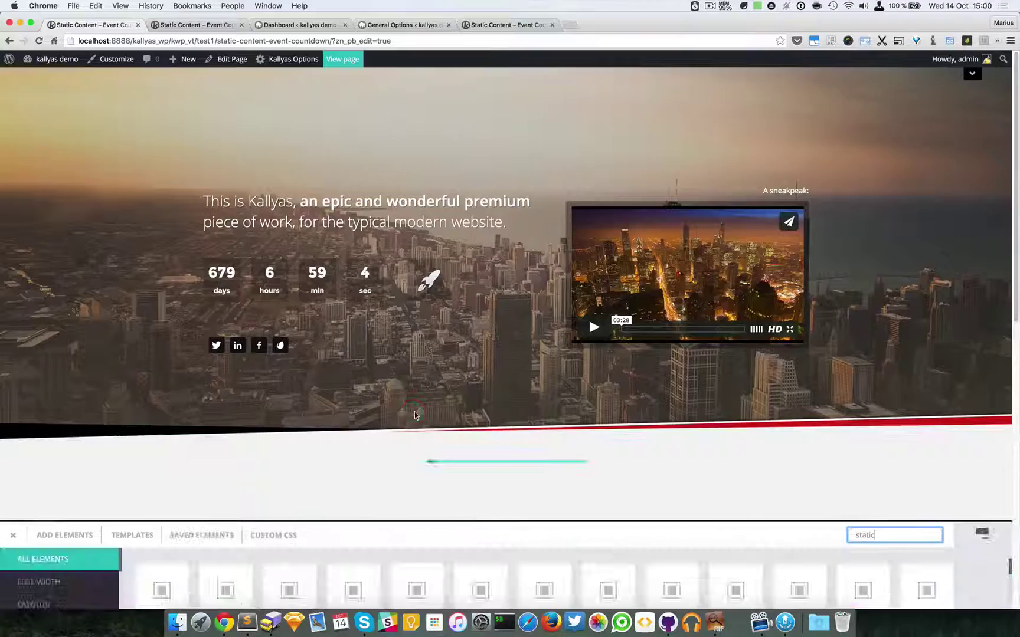
- Open the new countdown element's options, reposition the dialog, then close it
{"action": "scroll", "coordinate": [472, 383], "scroll_direction": "down", "scroll_amount": 5}
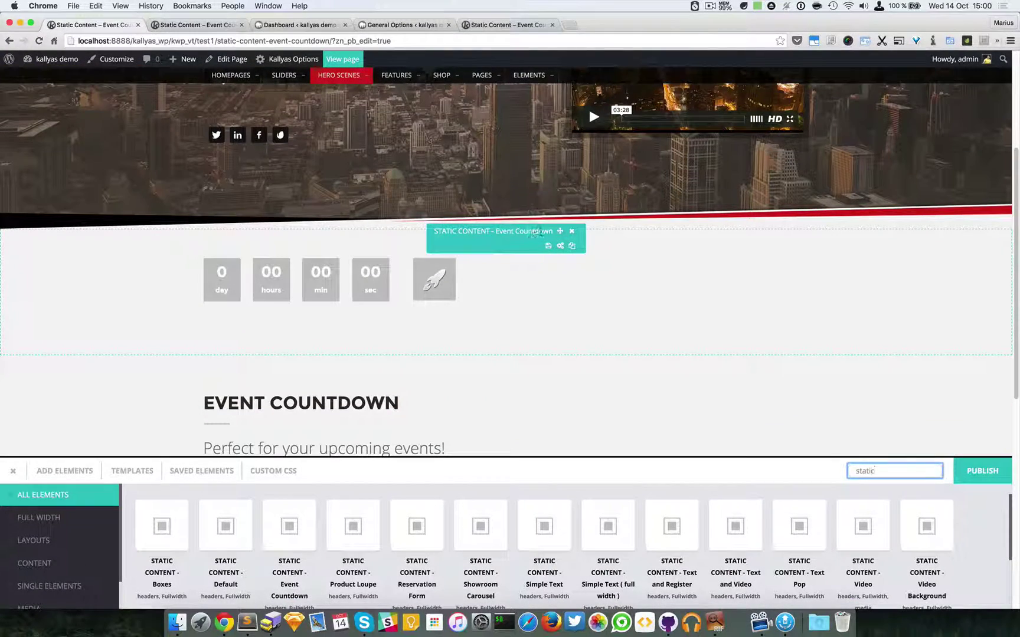
{"action": "left_click", "coordinate": [559, 247]}
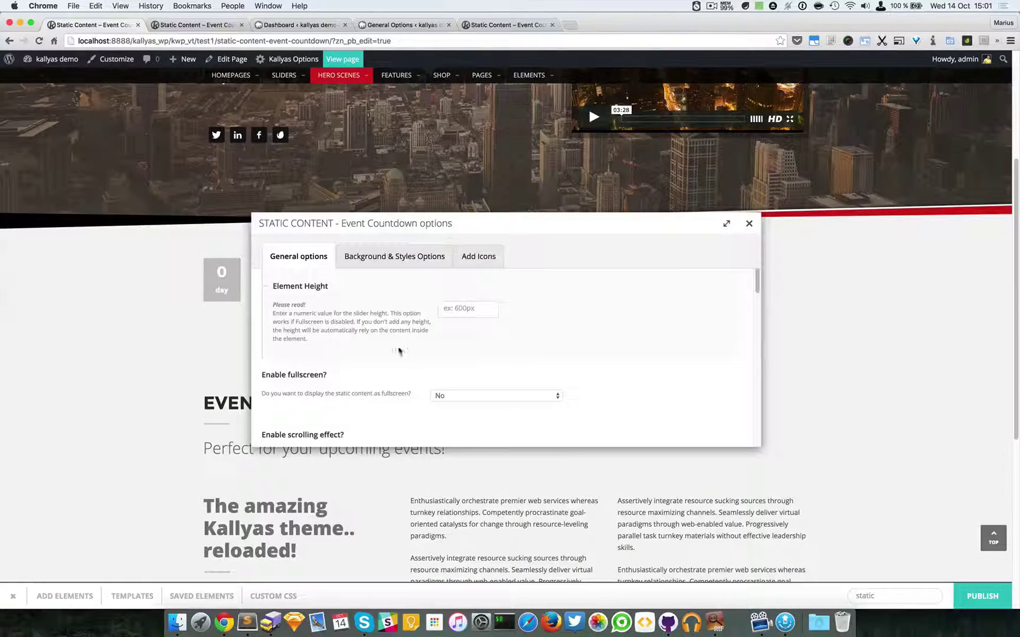
{"action": "scroll", "coordinate": [471, 376], "scroll_direction": "down", "scroll_amount": 10}
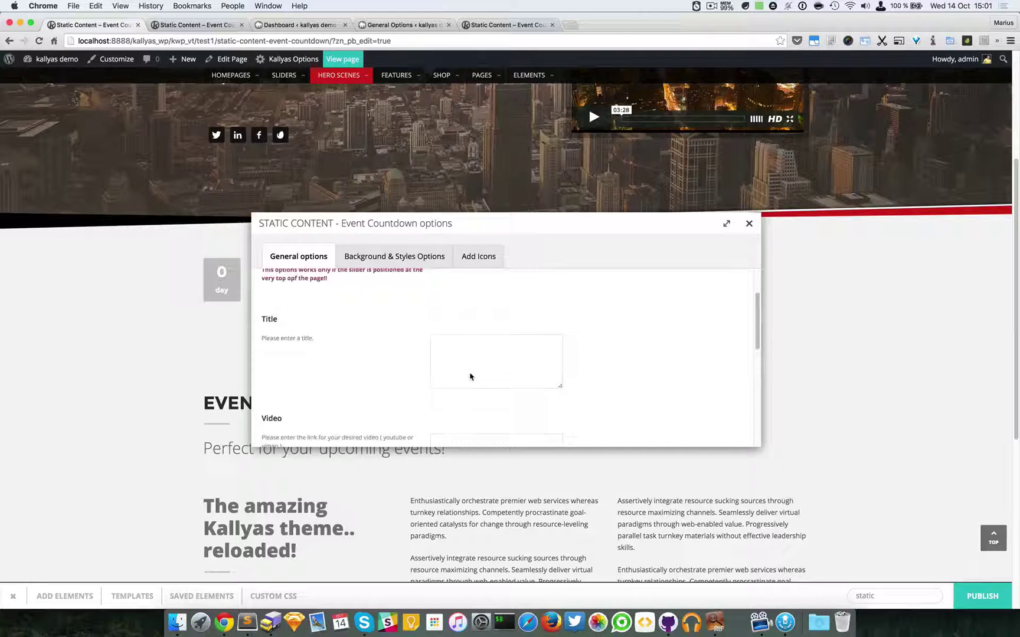
{"action": "scroll", "coordinate": [470, 376], "scroll_direction": "up", "scroll_amount": 10}
{"action": "scroll", "coordinate": [508, 265], "scroll_direction": "up", "scroll_amount": 4}
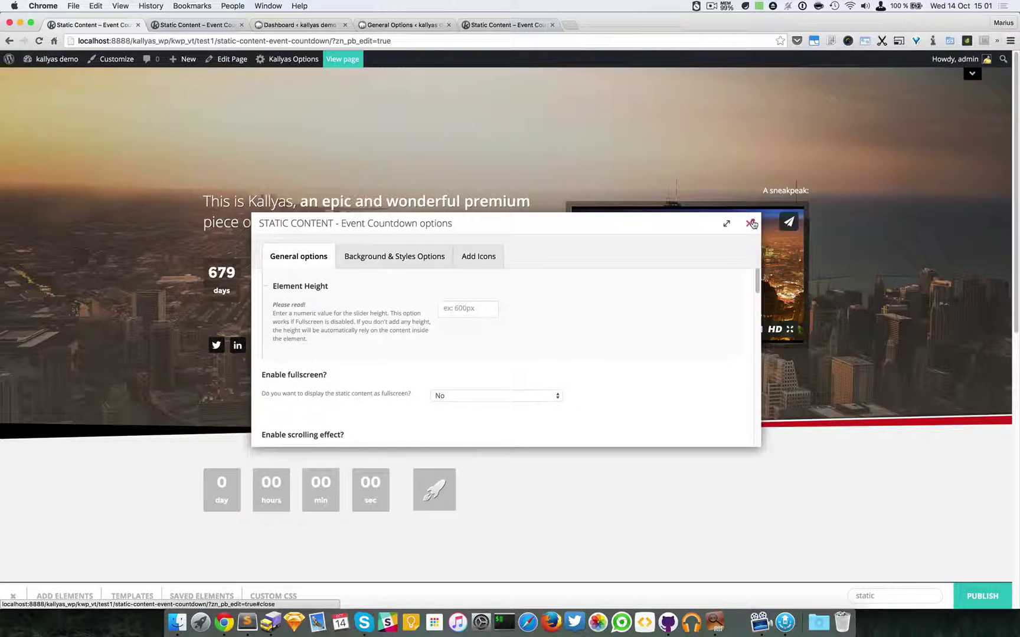
{"action": "left_click_drag", "start_coordinate": [752, 224], "coordinate": [771, 255]}
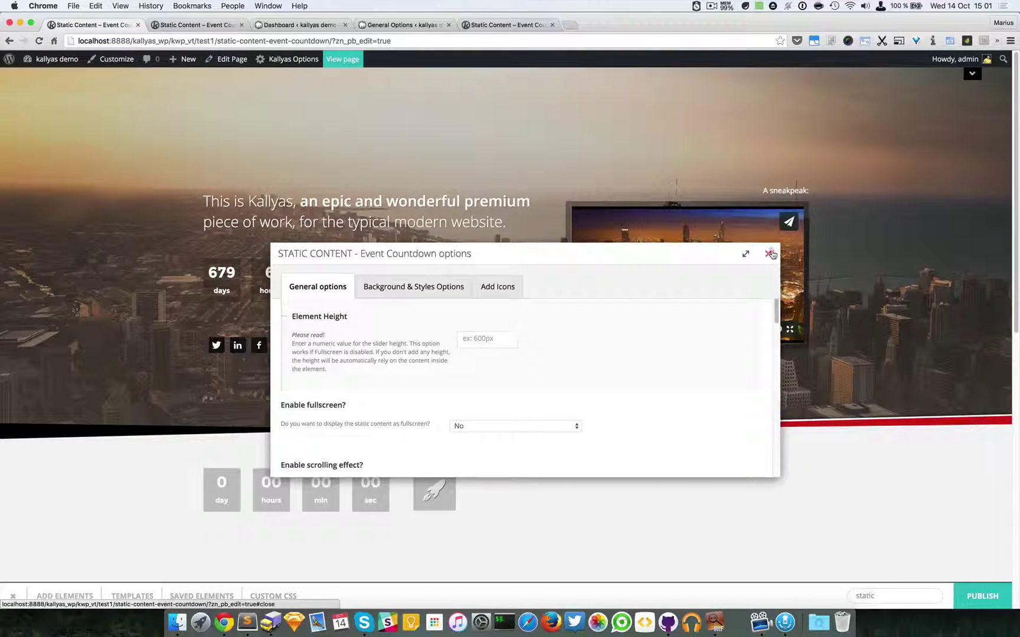
{"action": "left_click", "coordinate": [768, 253]}
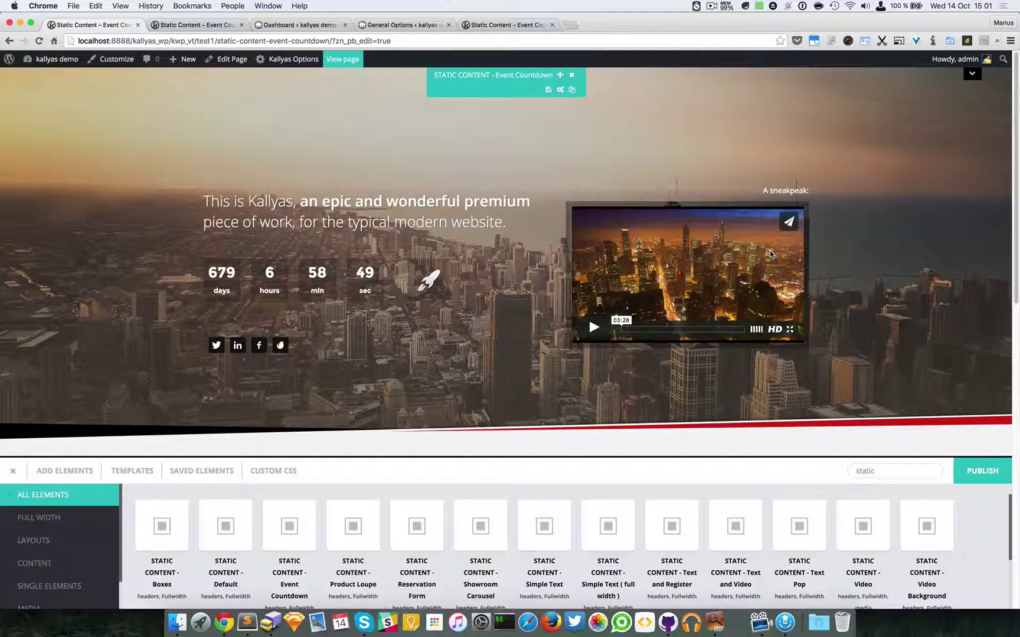